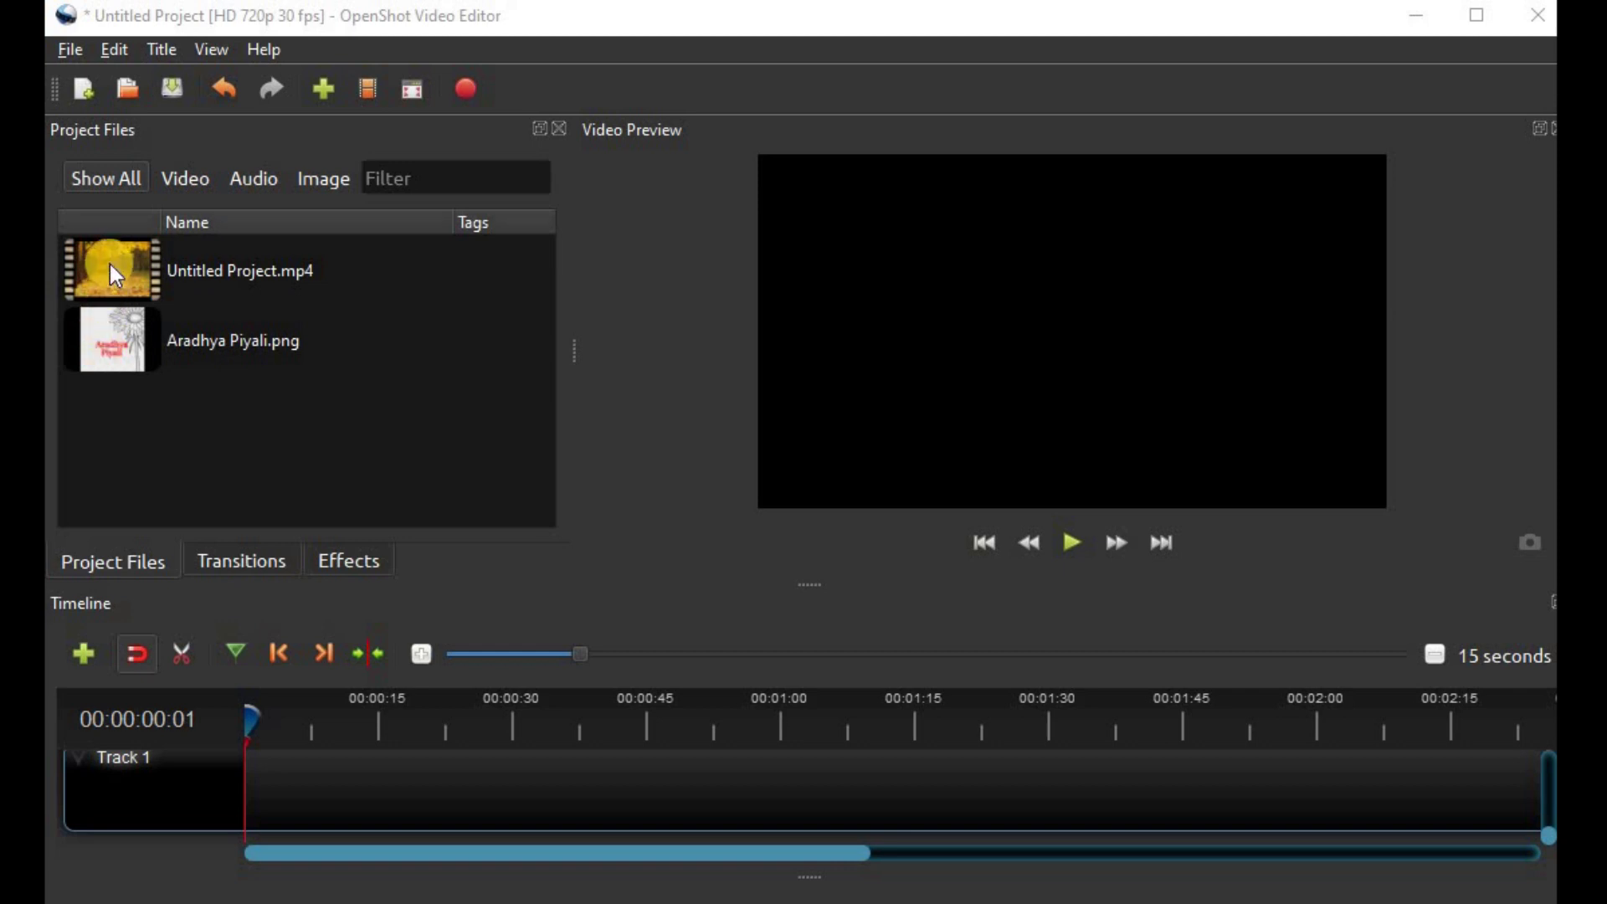
# Check the file properties of the imported logo PNG, including its width and height.
pyautogui.rightClick(98, 338)
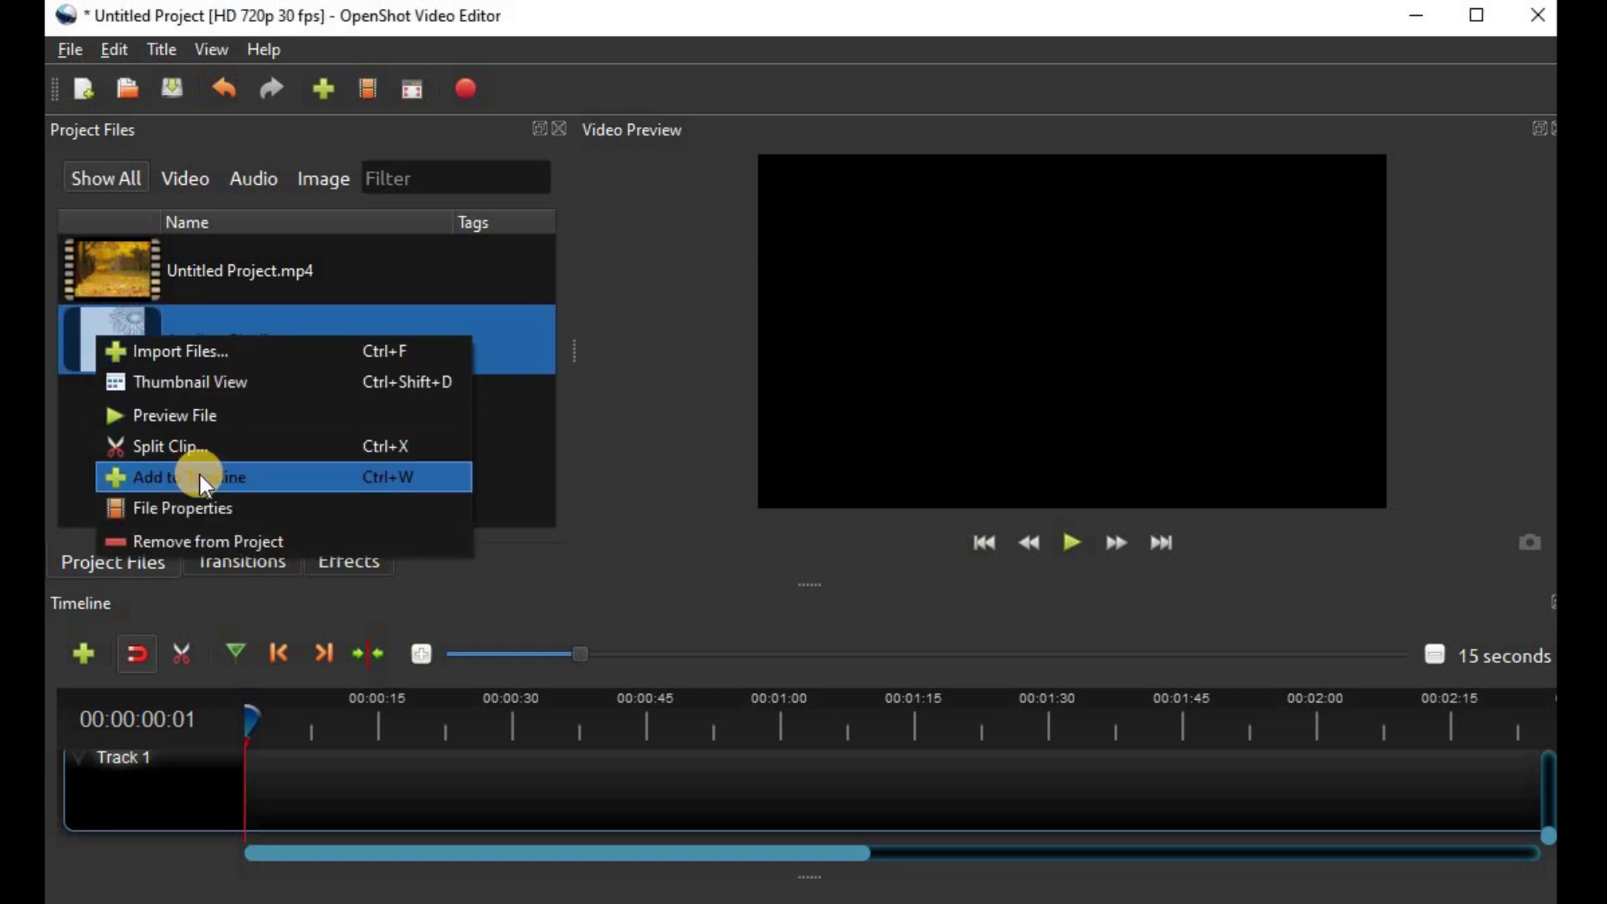
pyautogui.click(199, 502)
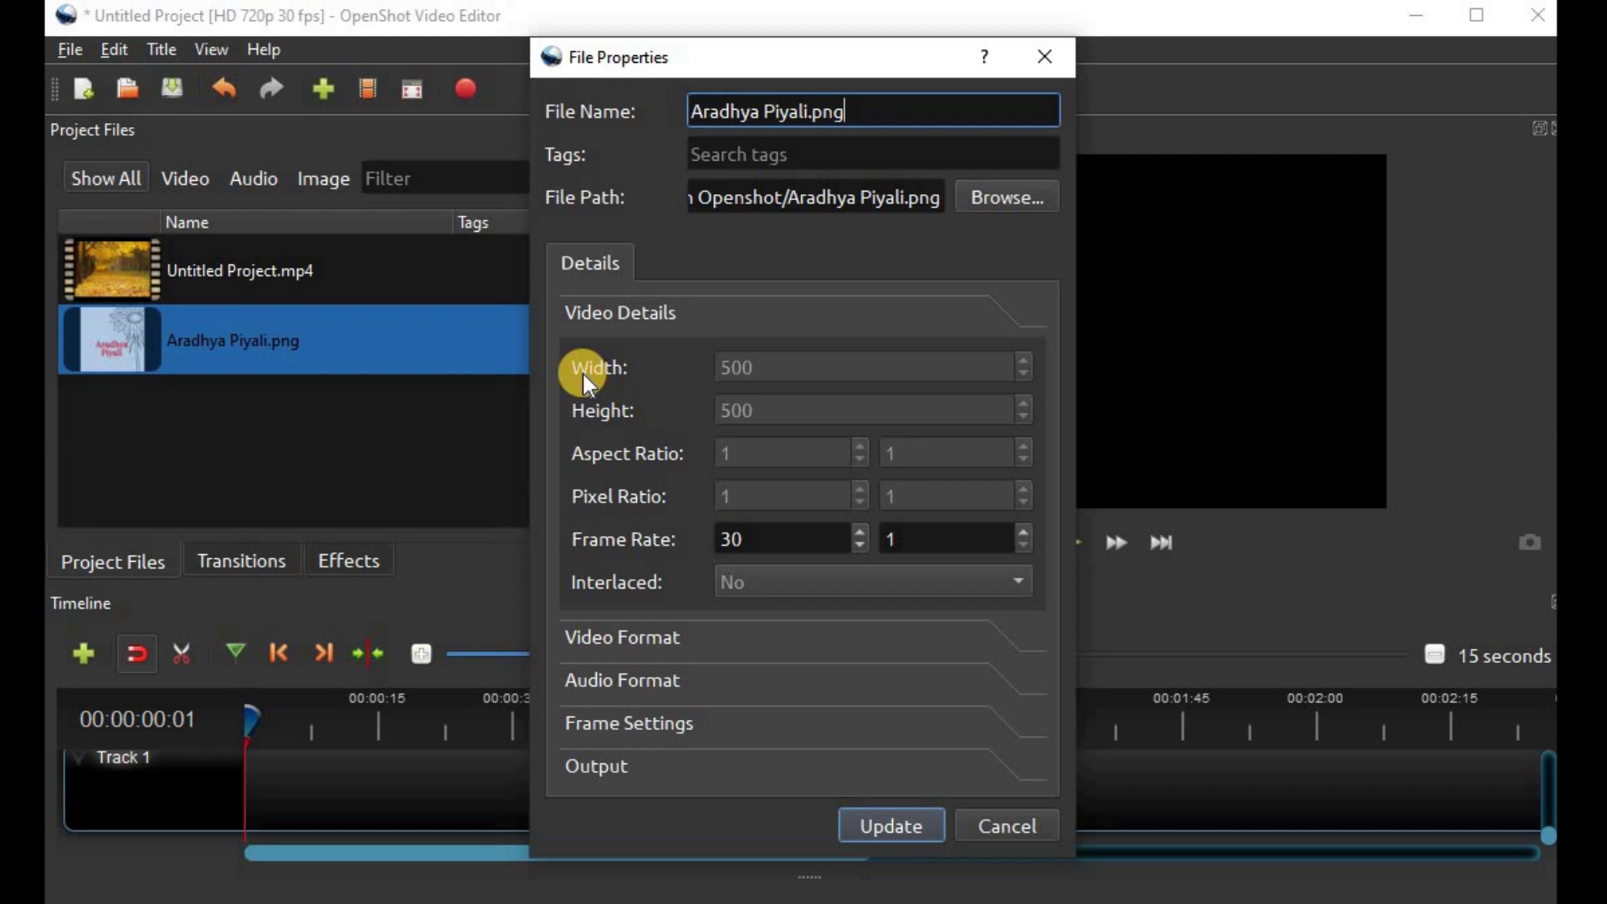
pyautogui.click(989, 828)
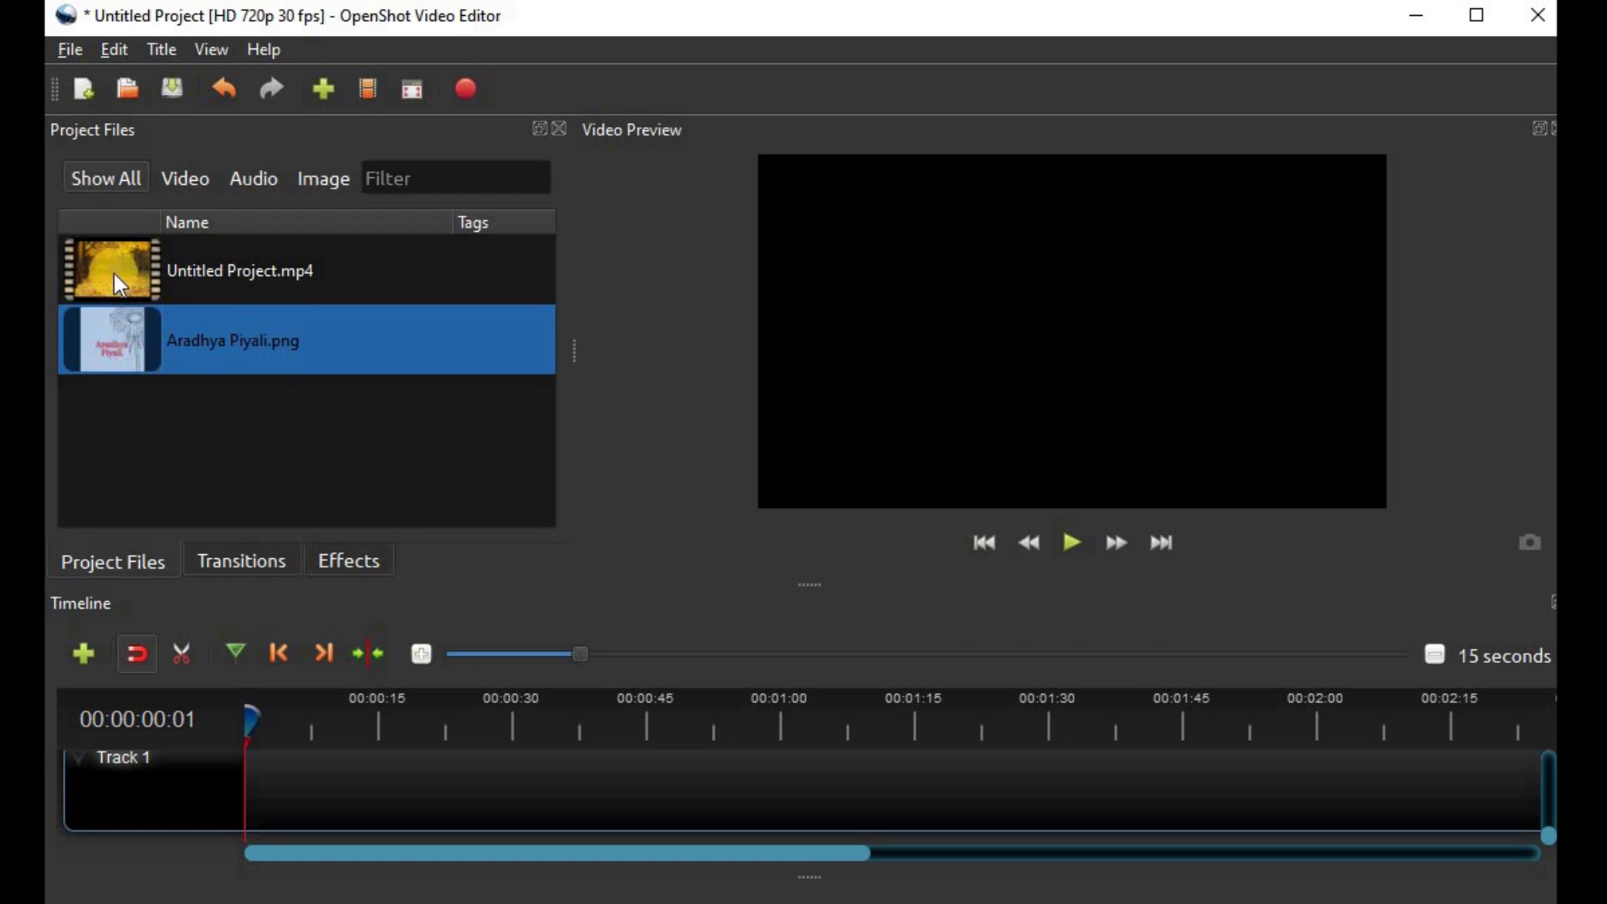
# Place Untitled Project.mp4 at the start of Track 1, play it through and return the playhead to the start.
pyautogui.moveTo(109, 267); pyautogui.dragTo(245, 782)
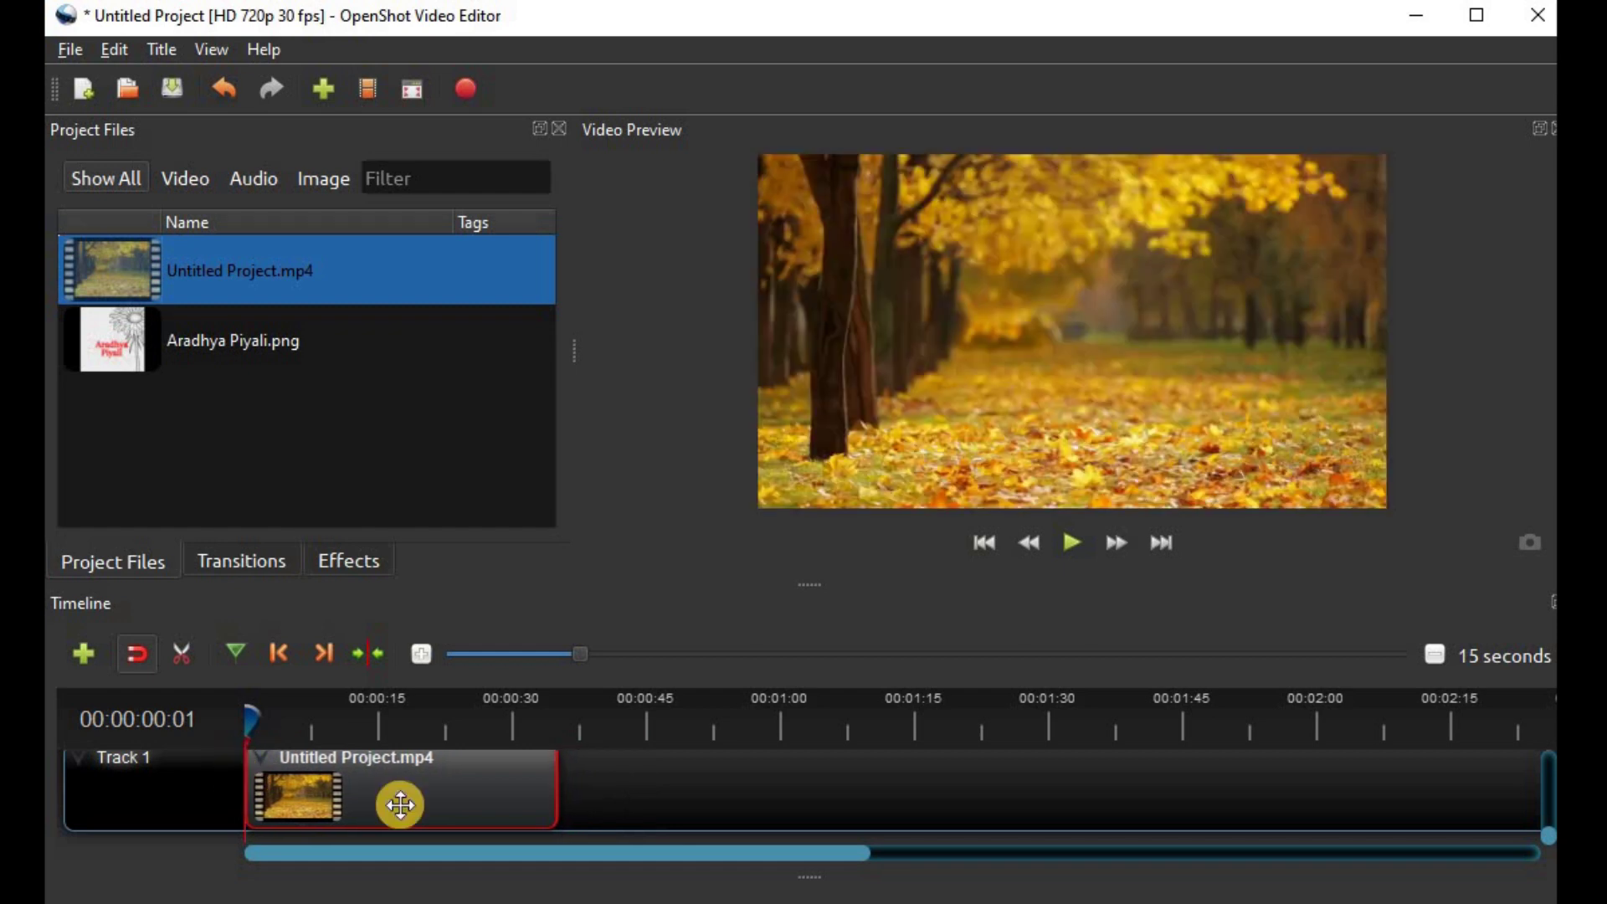
pyautogui.click(1072, 544)
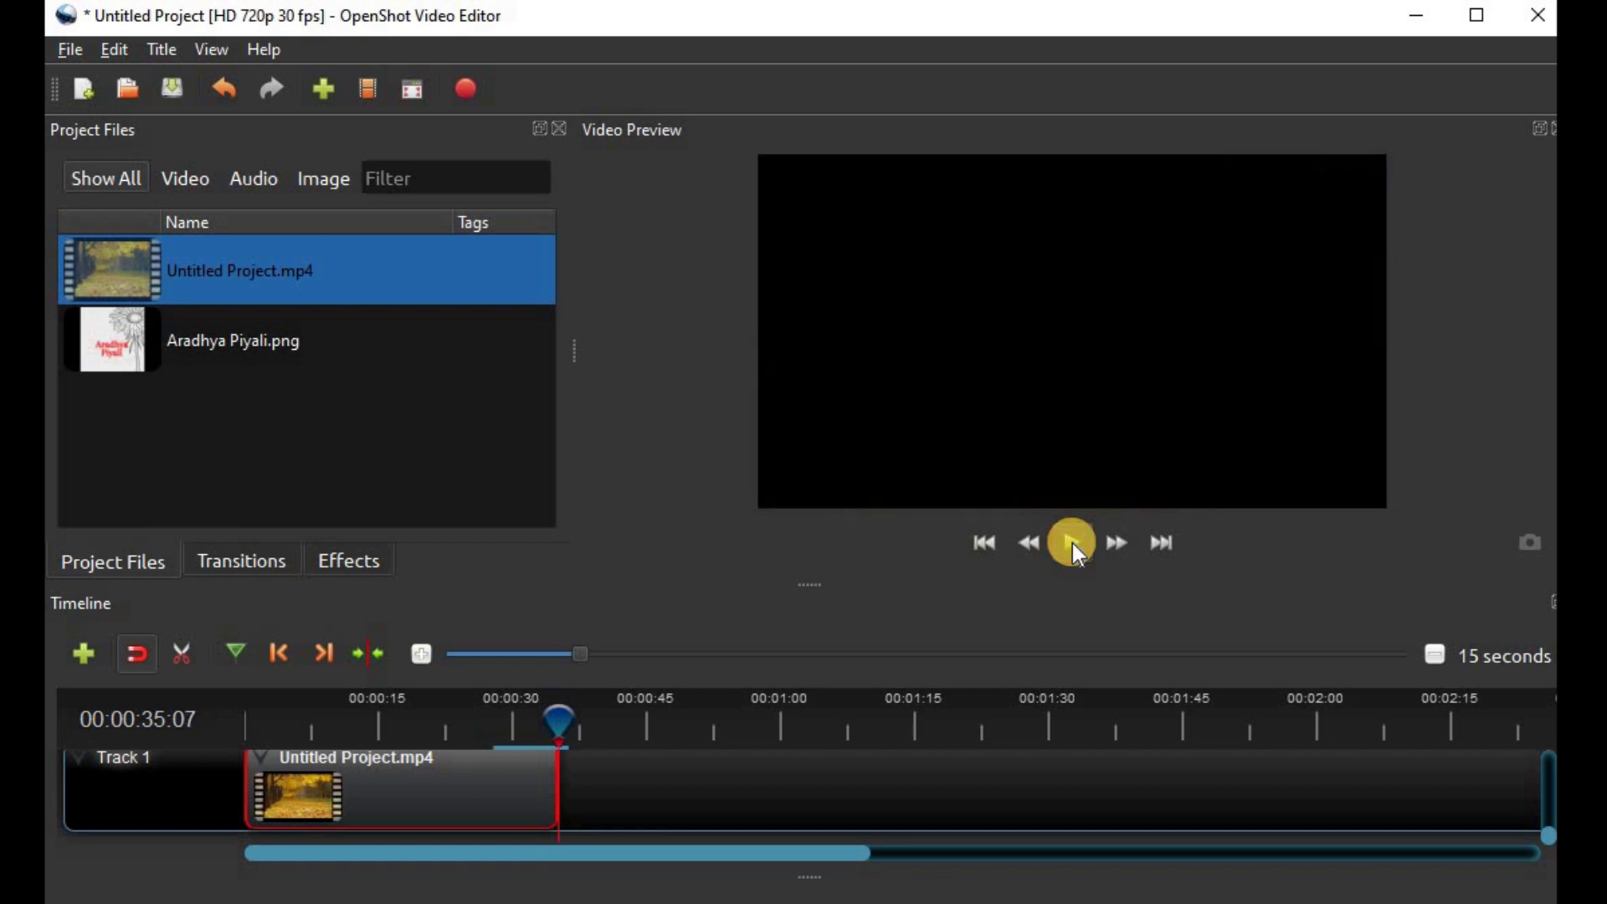
pyautogui.click(984, 544)
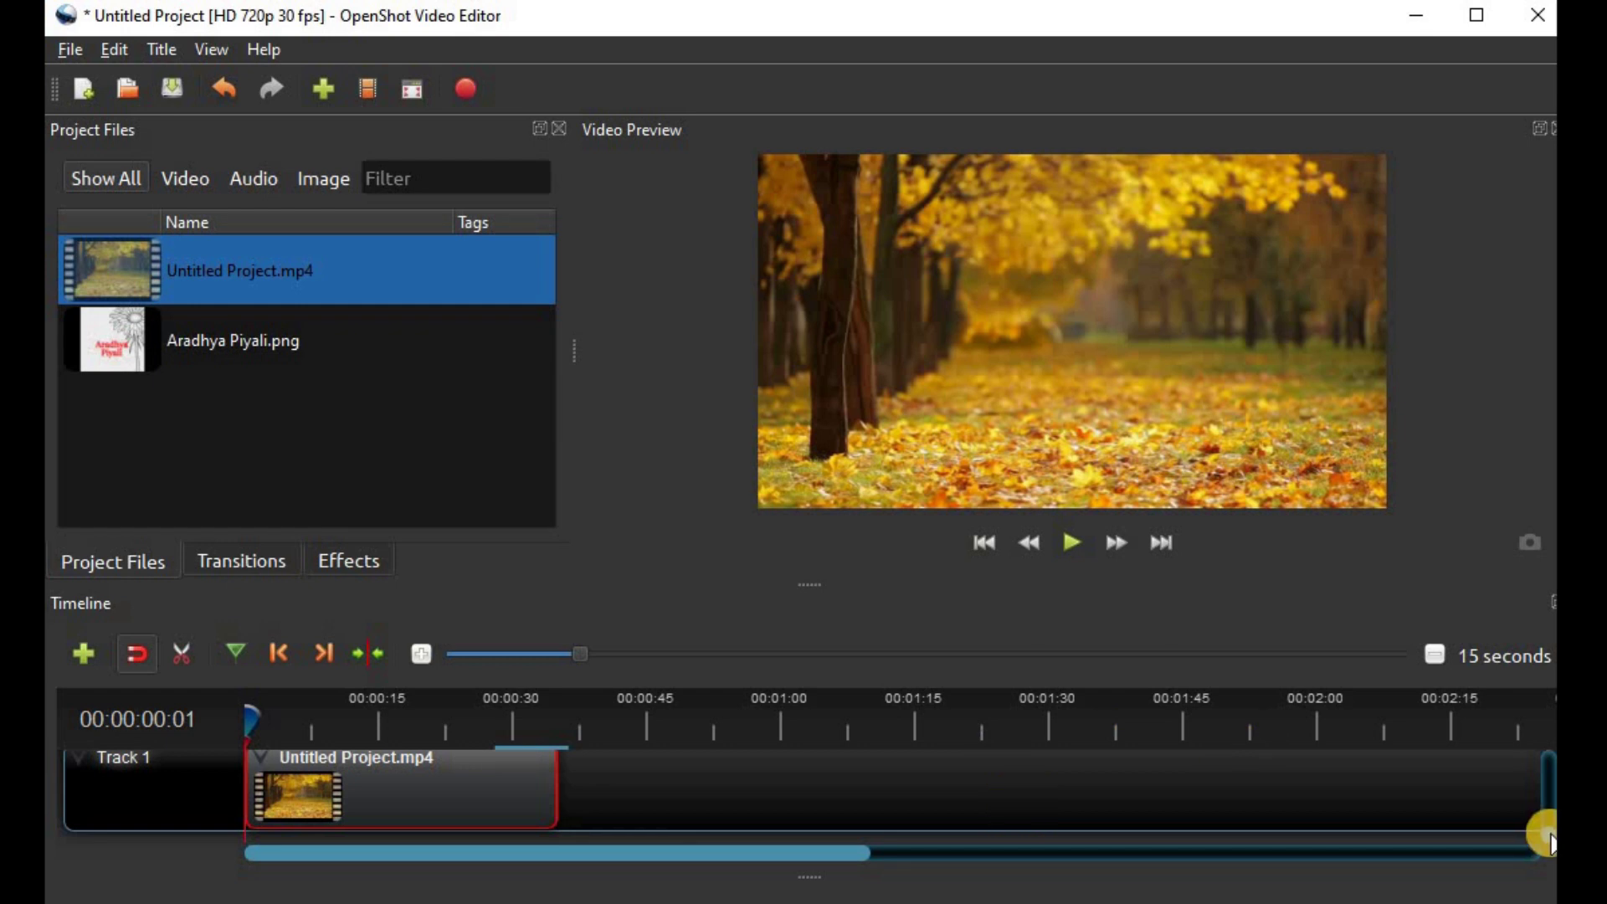
# Place the logo PNG at the start of Track 2 and enlarge the timeline area to show both tracks.
pyautogui.moveTo(1548, 813); pyautogui.dragTo(1548, 819)
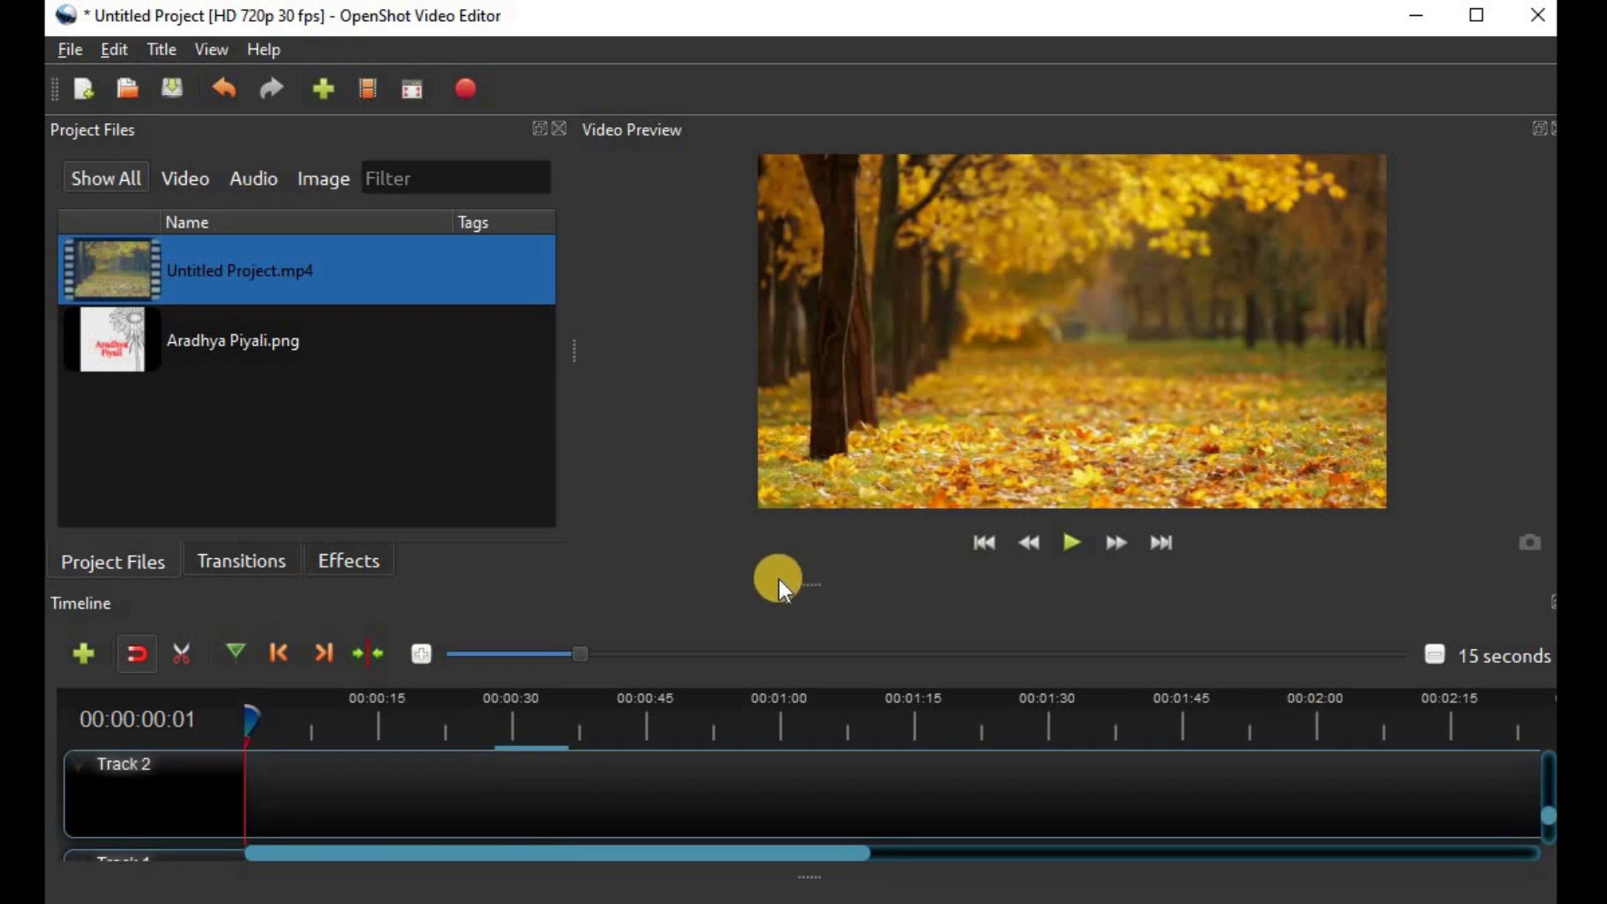
pyautogui.moveTo(109, 347); pyautogui.dragTo(251, 766)
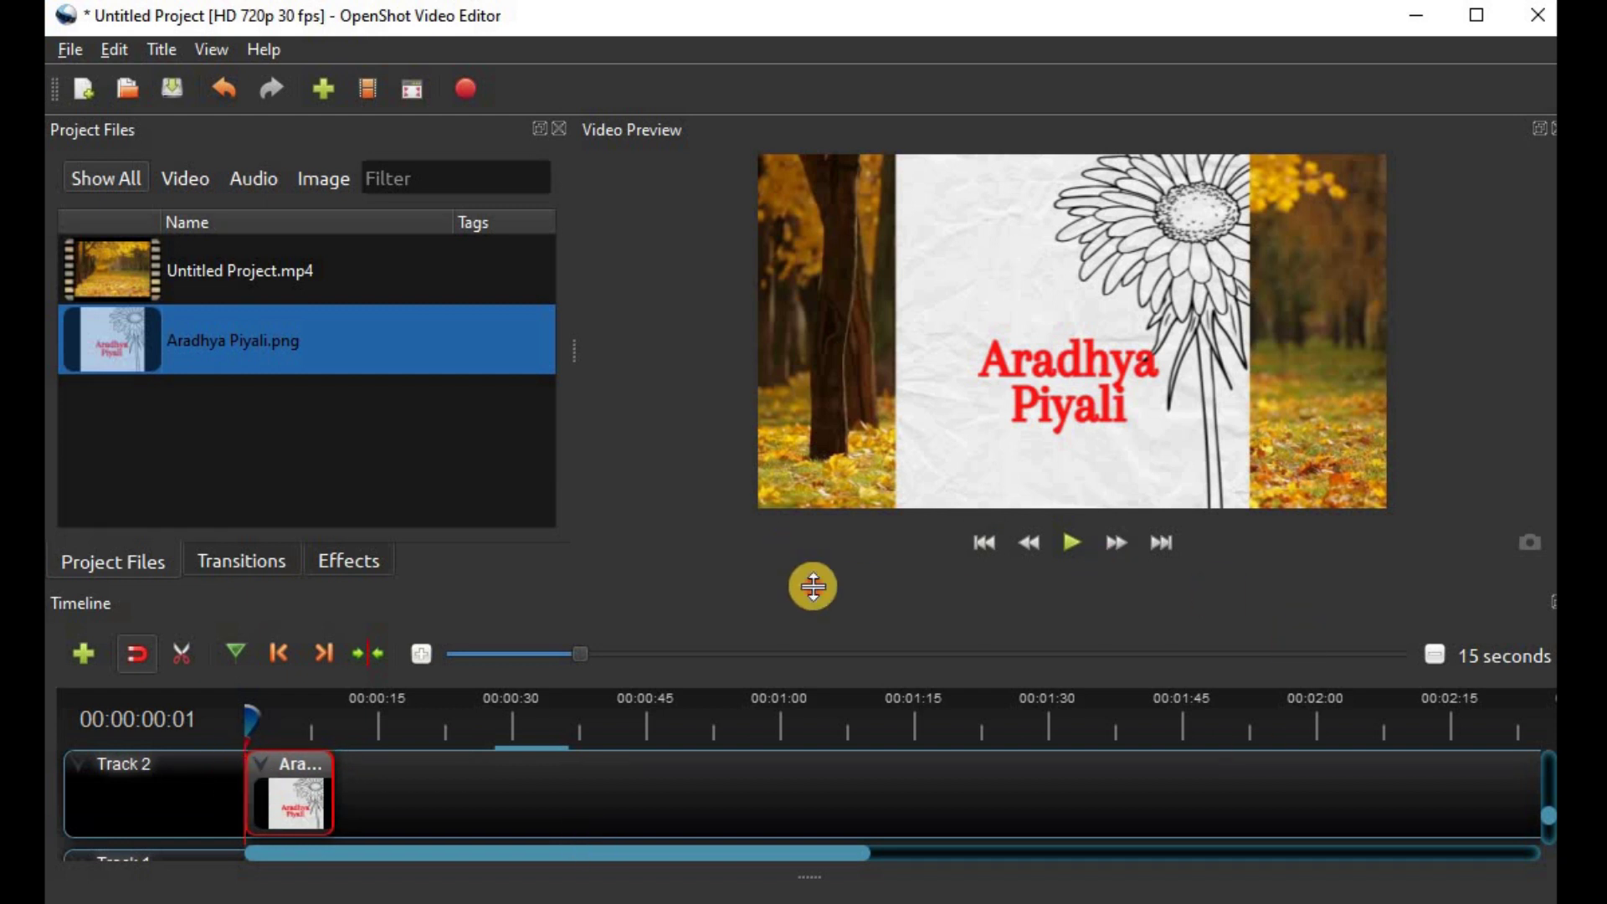
pyautogui.moveTo(812, 585); pyautogui.dragTo(807, 495)
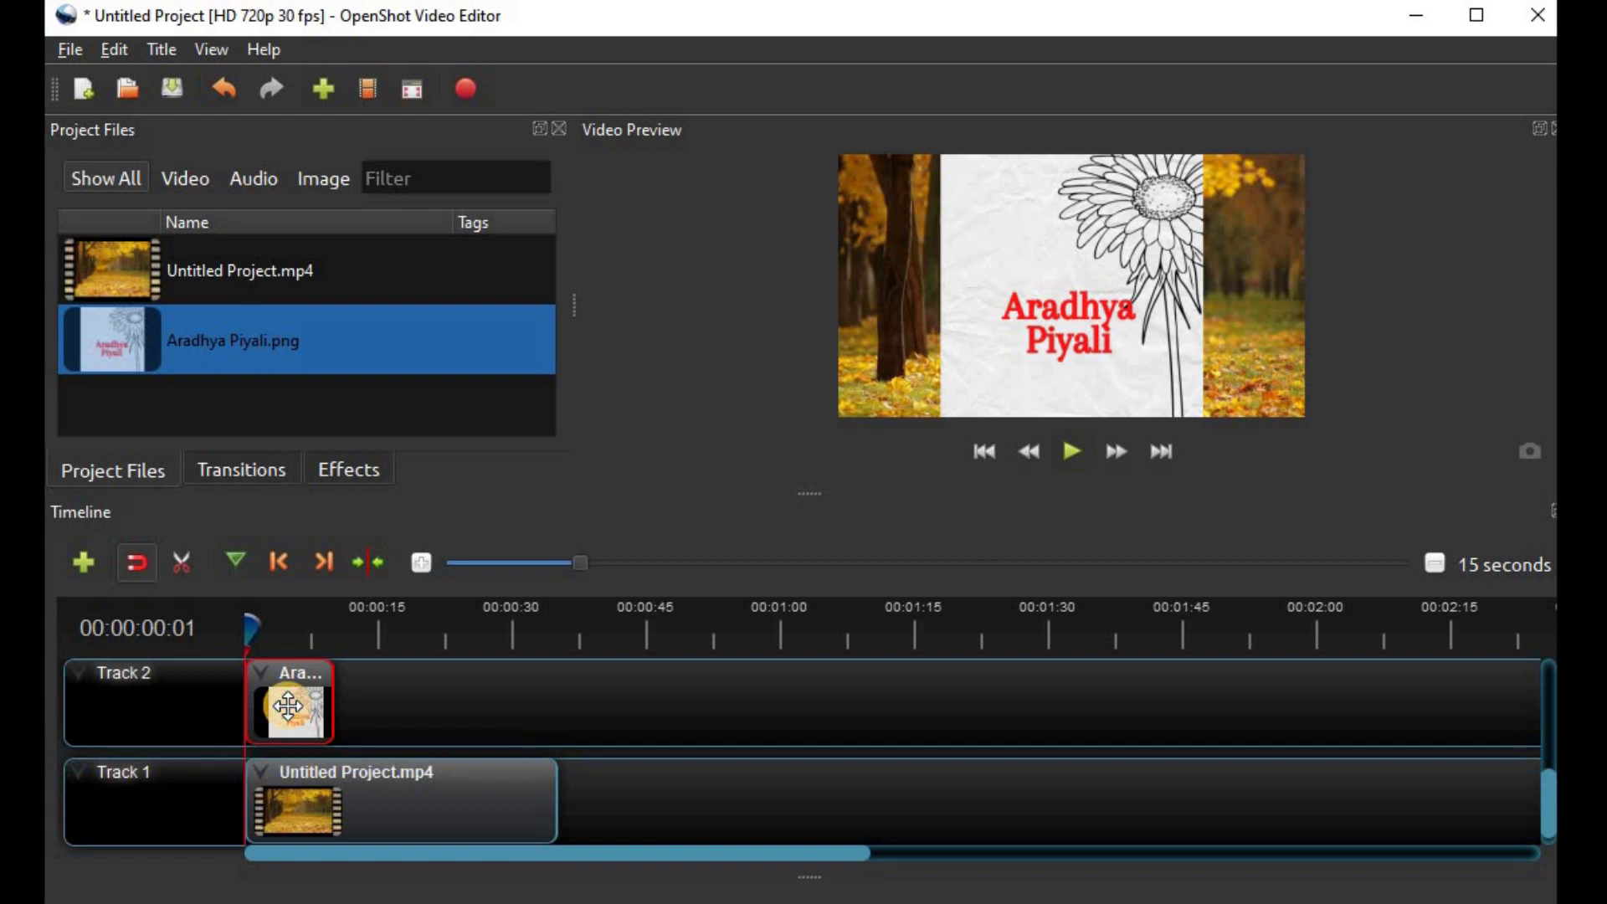
# Check the video clip's duration in its properties and extend the logo clip on Track 2 to 35.20 seconds to match.
pyautogui.click(403, 798)
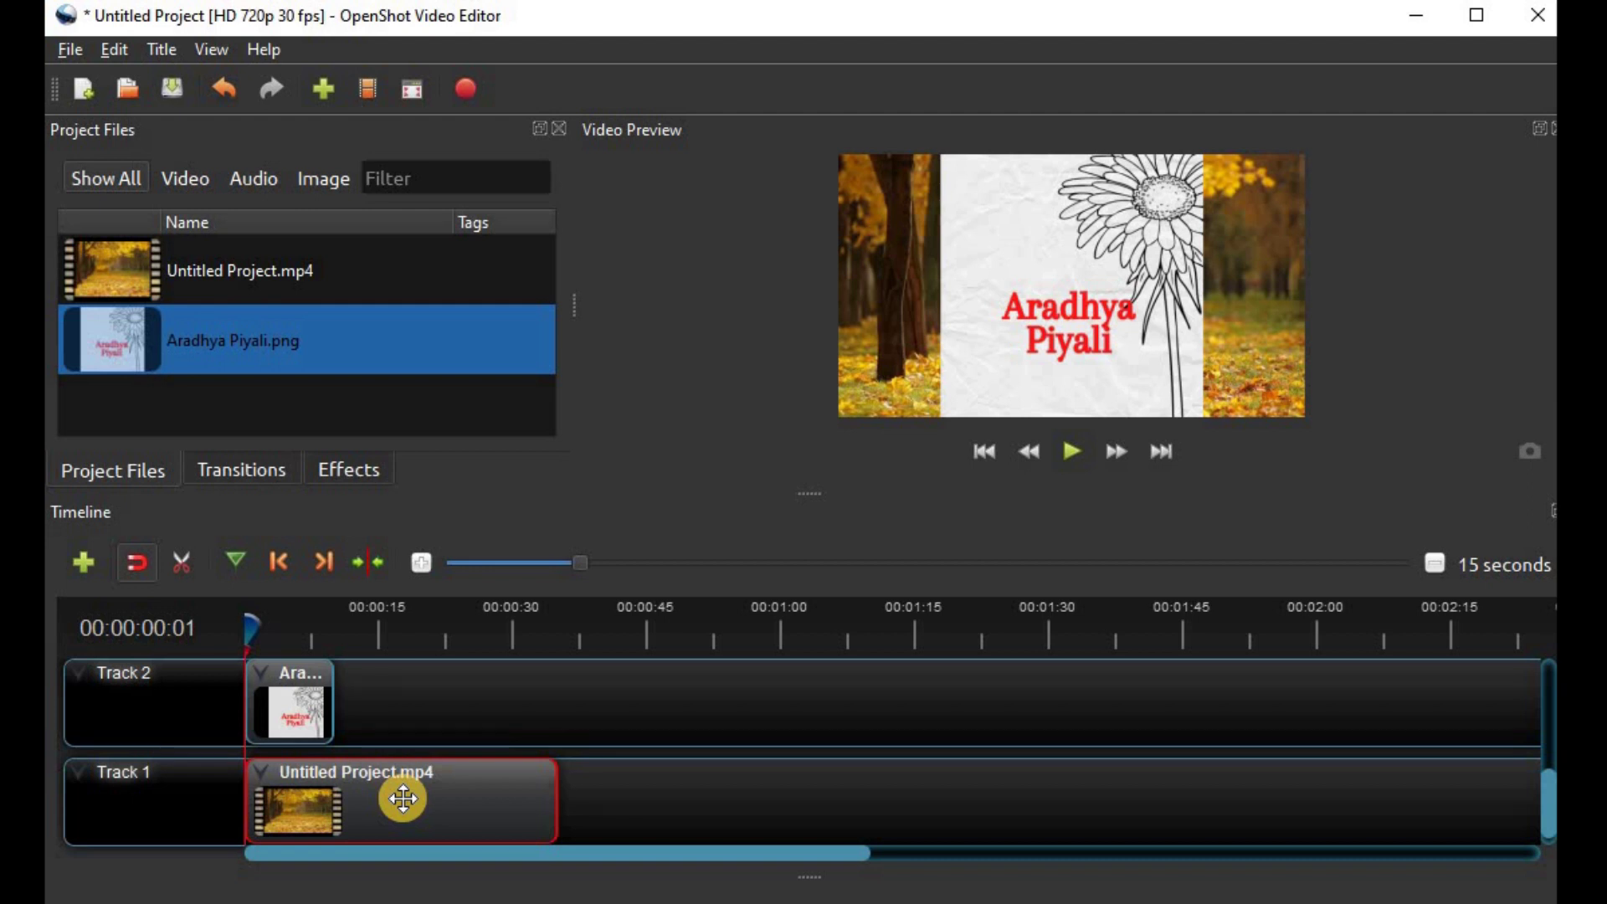
pyautogui.rightClick(404, 799)
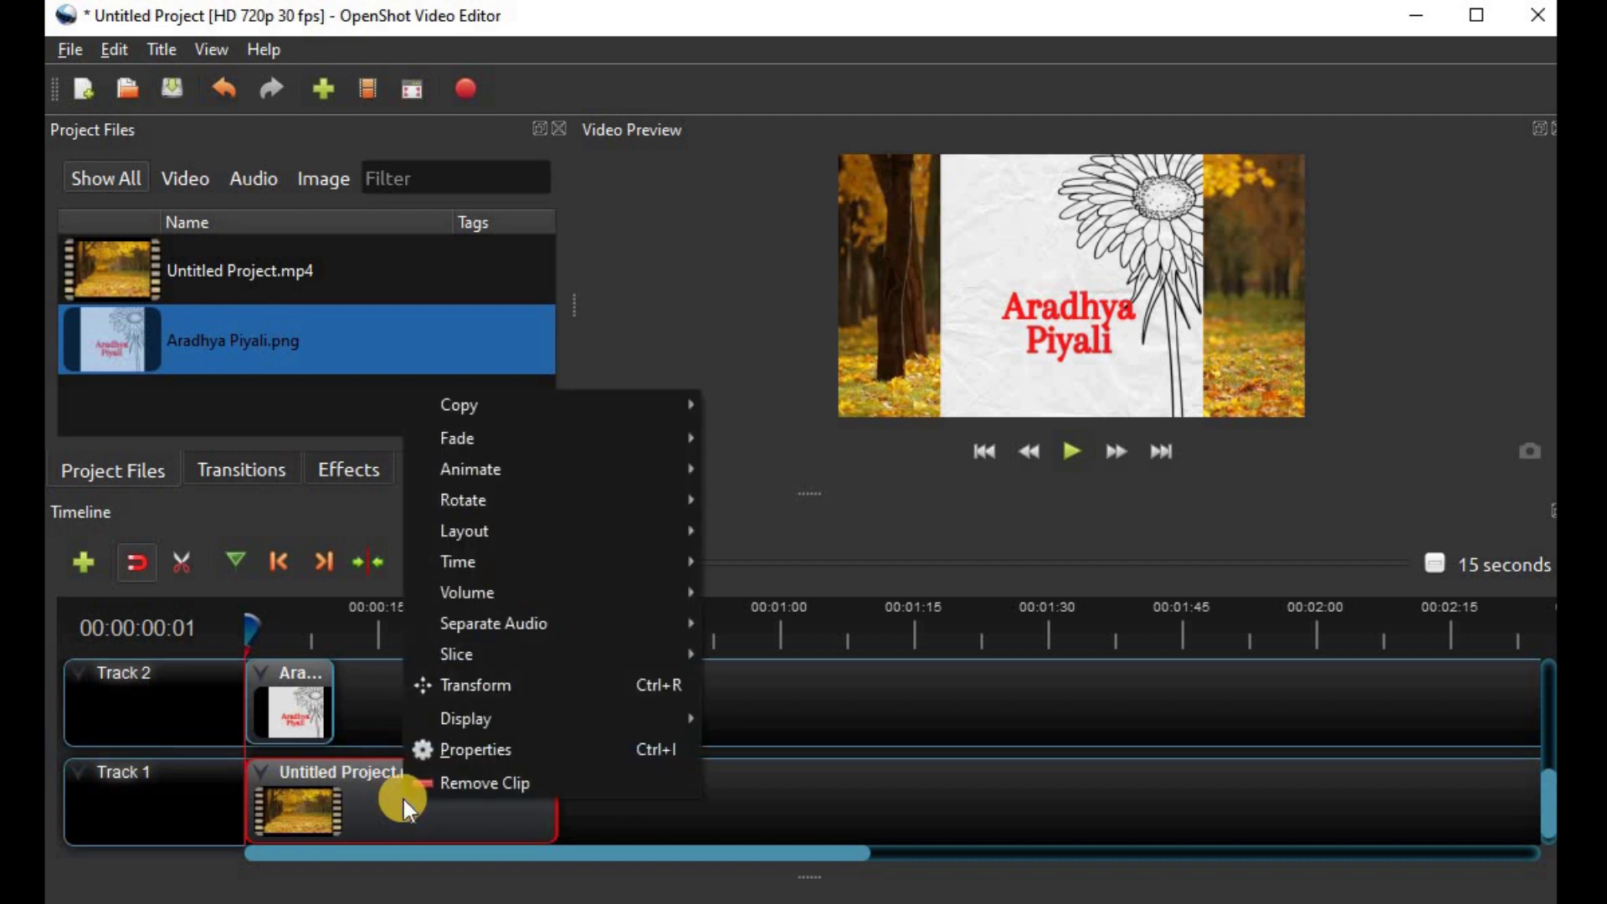
pyautogui.click(492, 754)
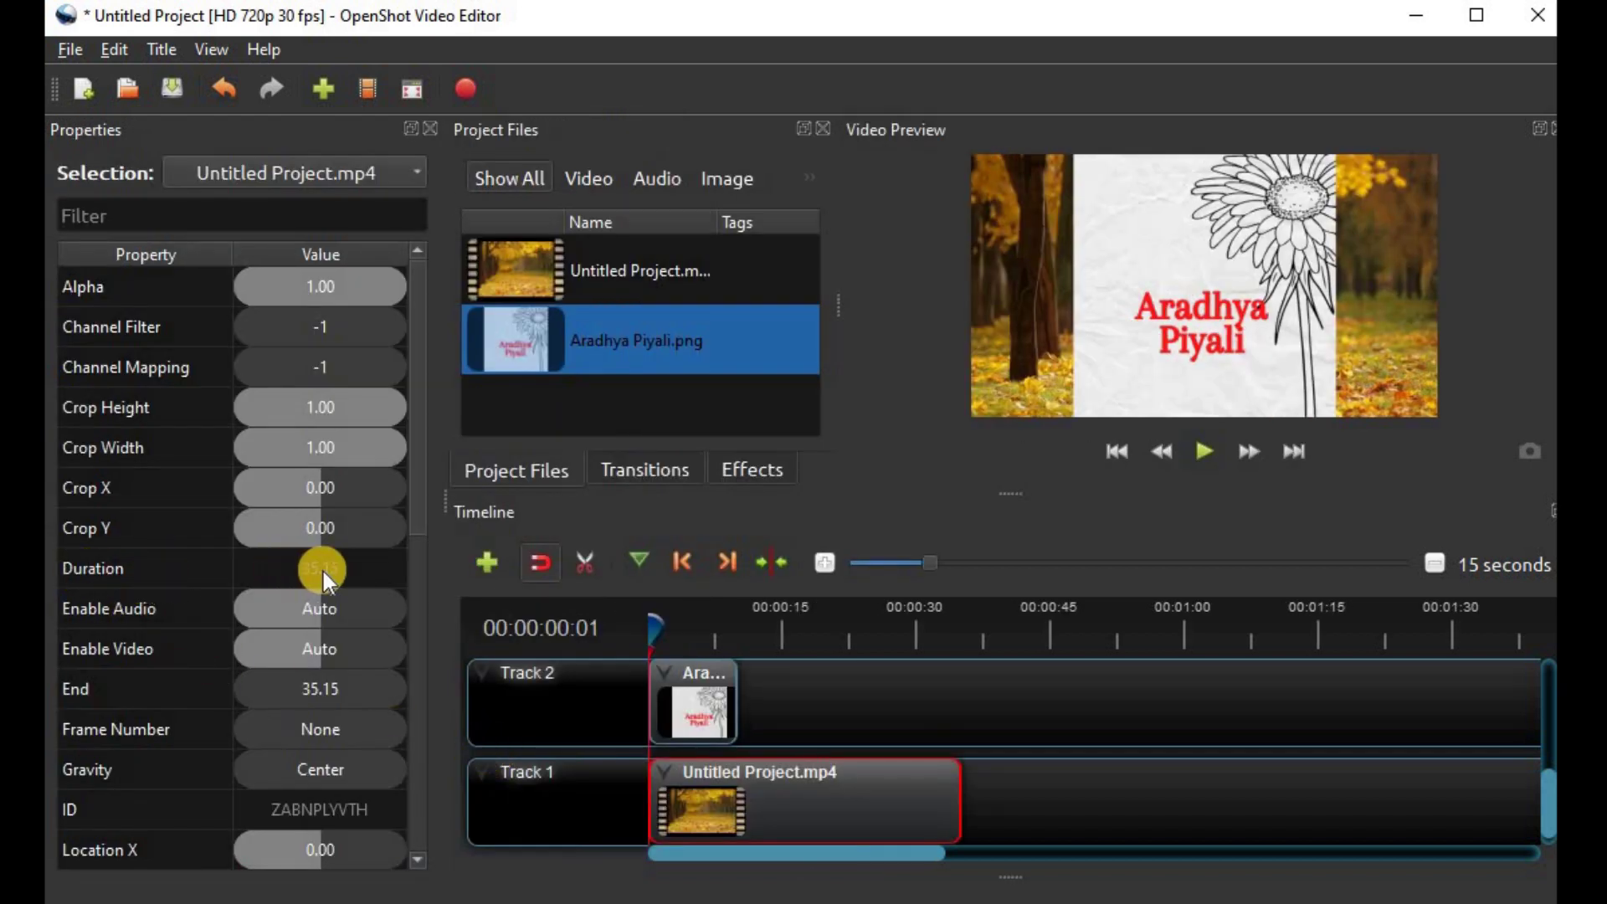
pyautogui.click(689, 693)
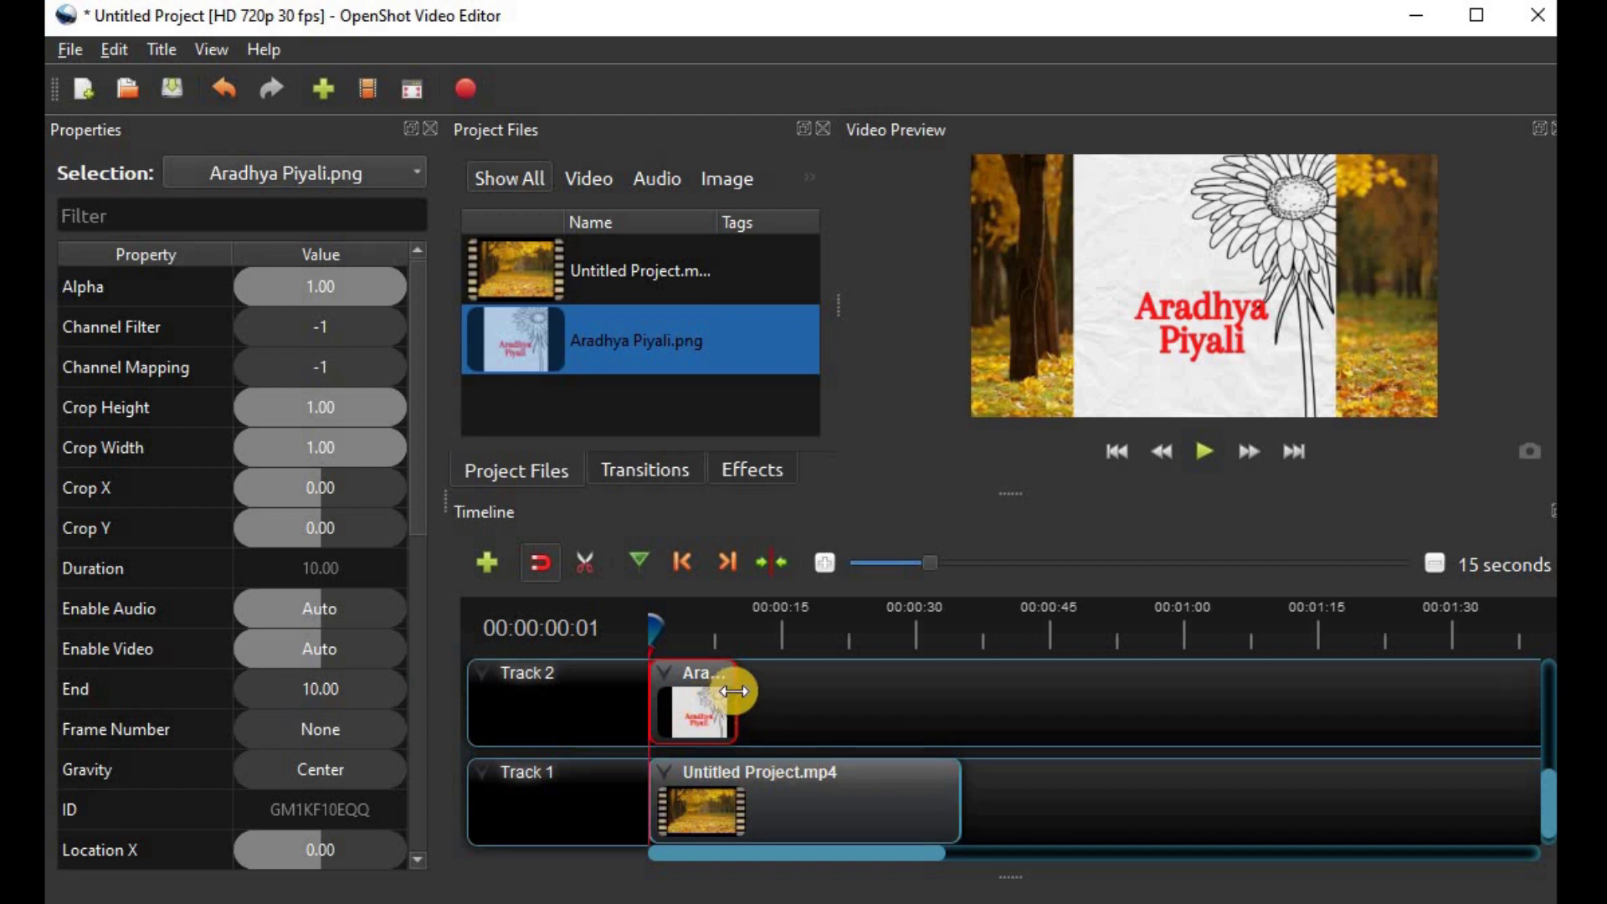
pyautogui.moveTo(735, 692); pyautogui.dragTo(959, 701)
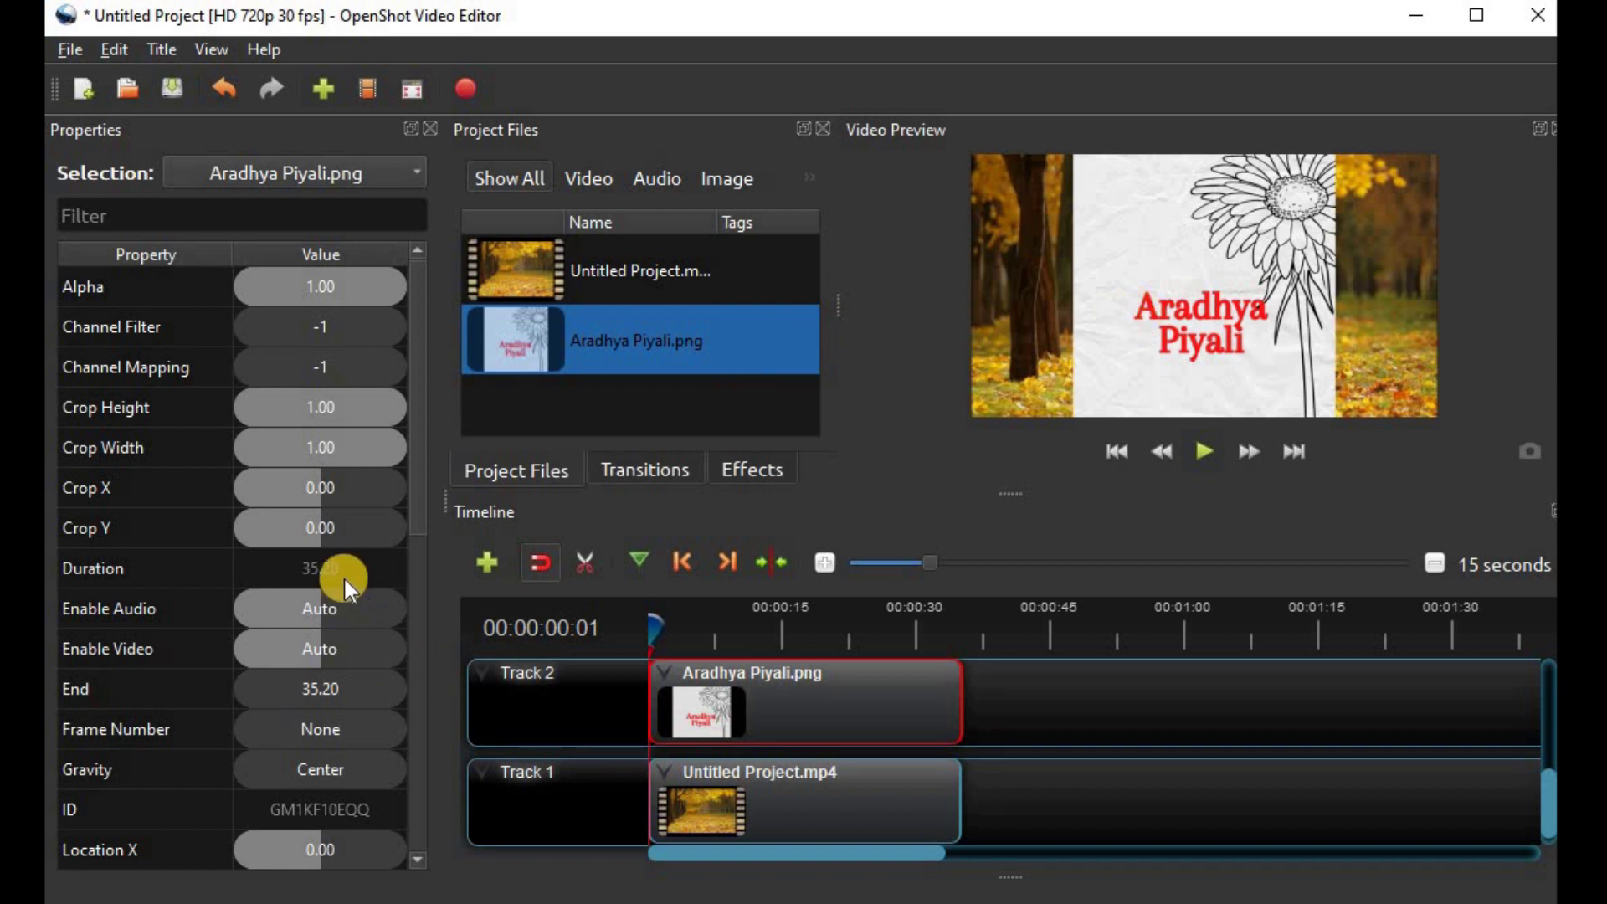
# Scale the logo clip down by setting both Scale X and Scale Y to 0.25.
pyautogui.scroll(-3, 344, 576)
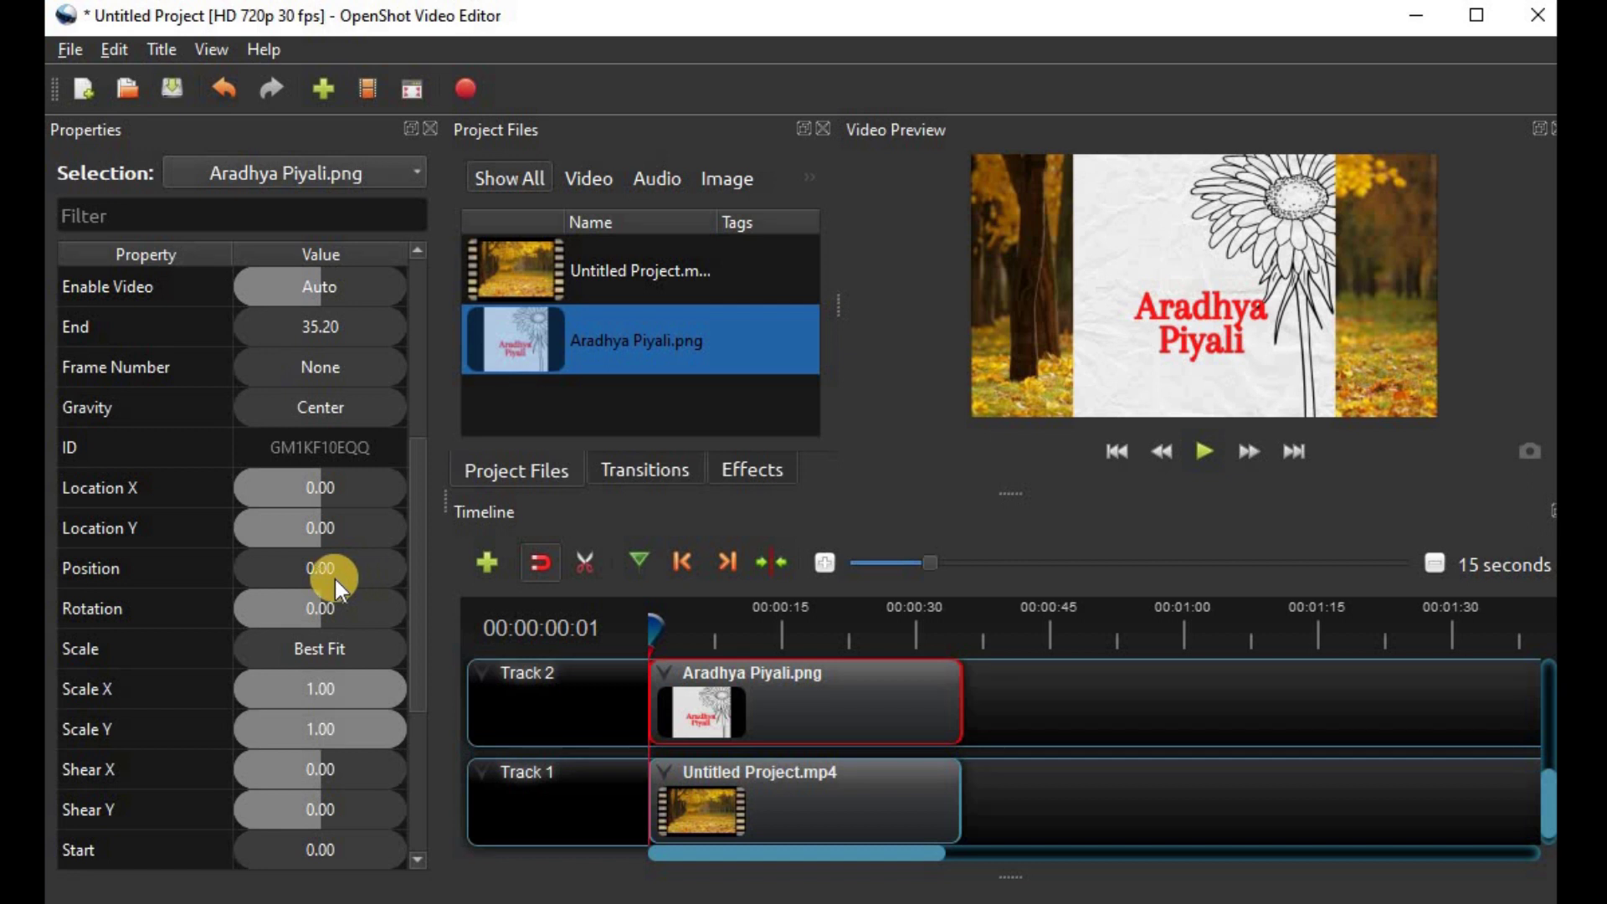
pyautogui.click(293, 695)
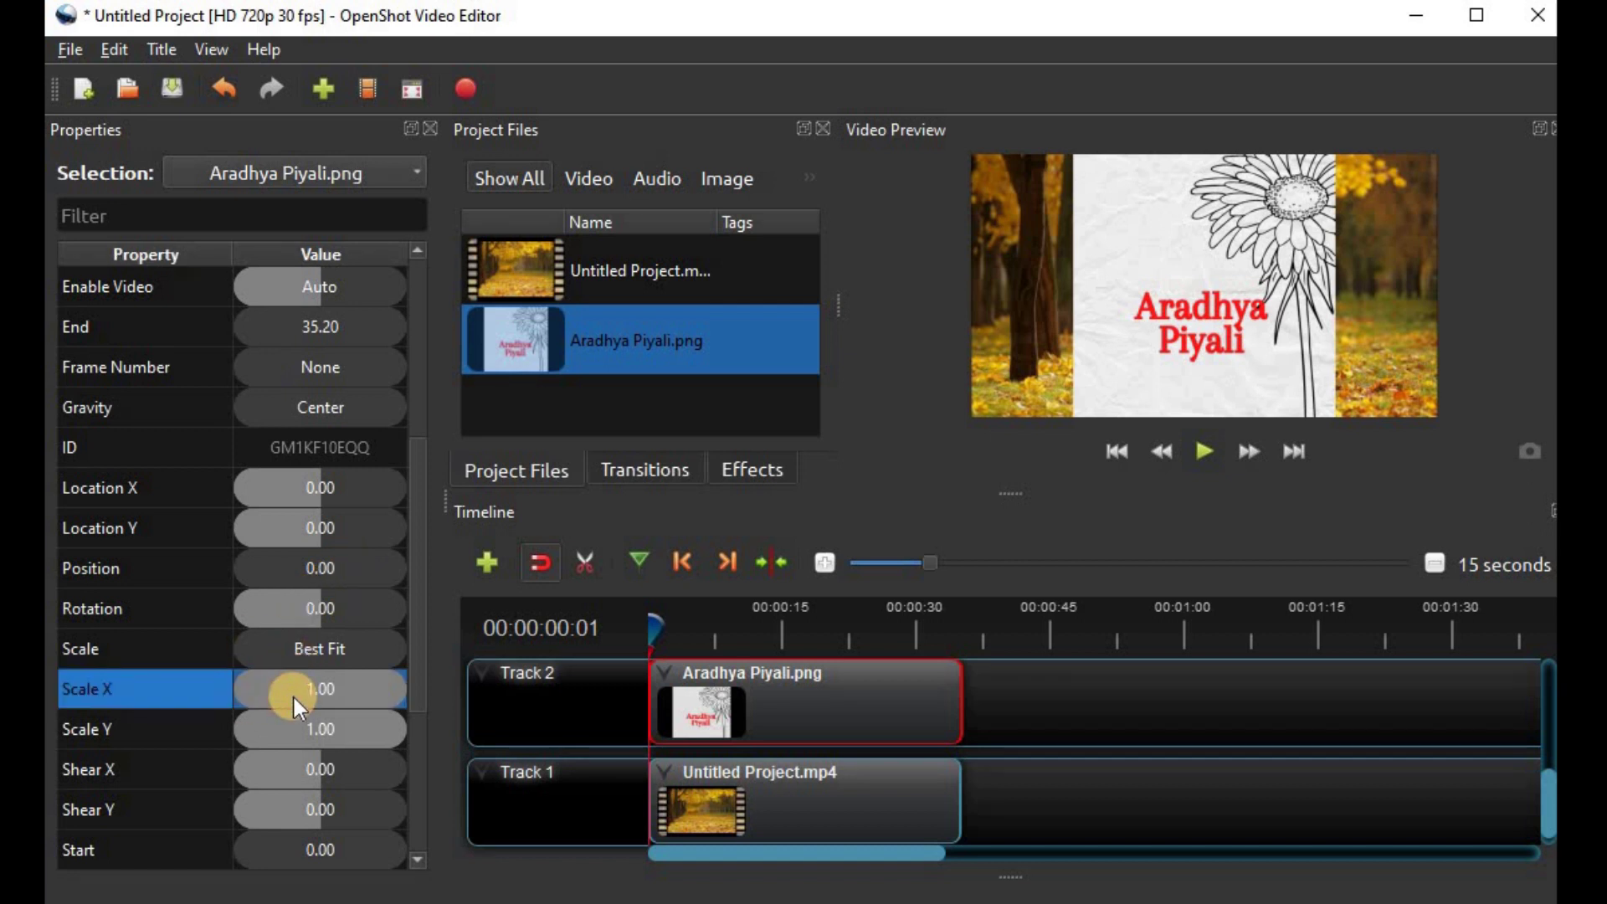
pyautogui.doubleClick(352, 685)
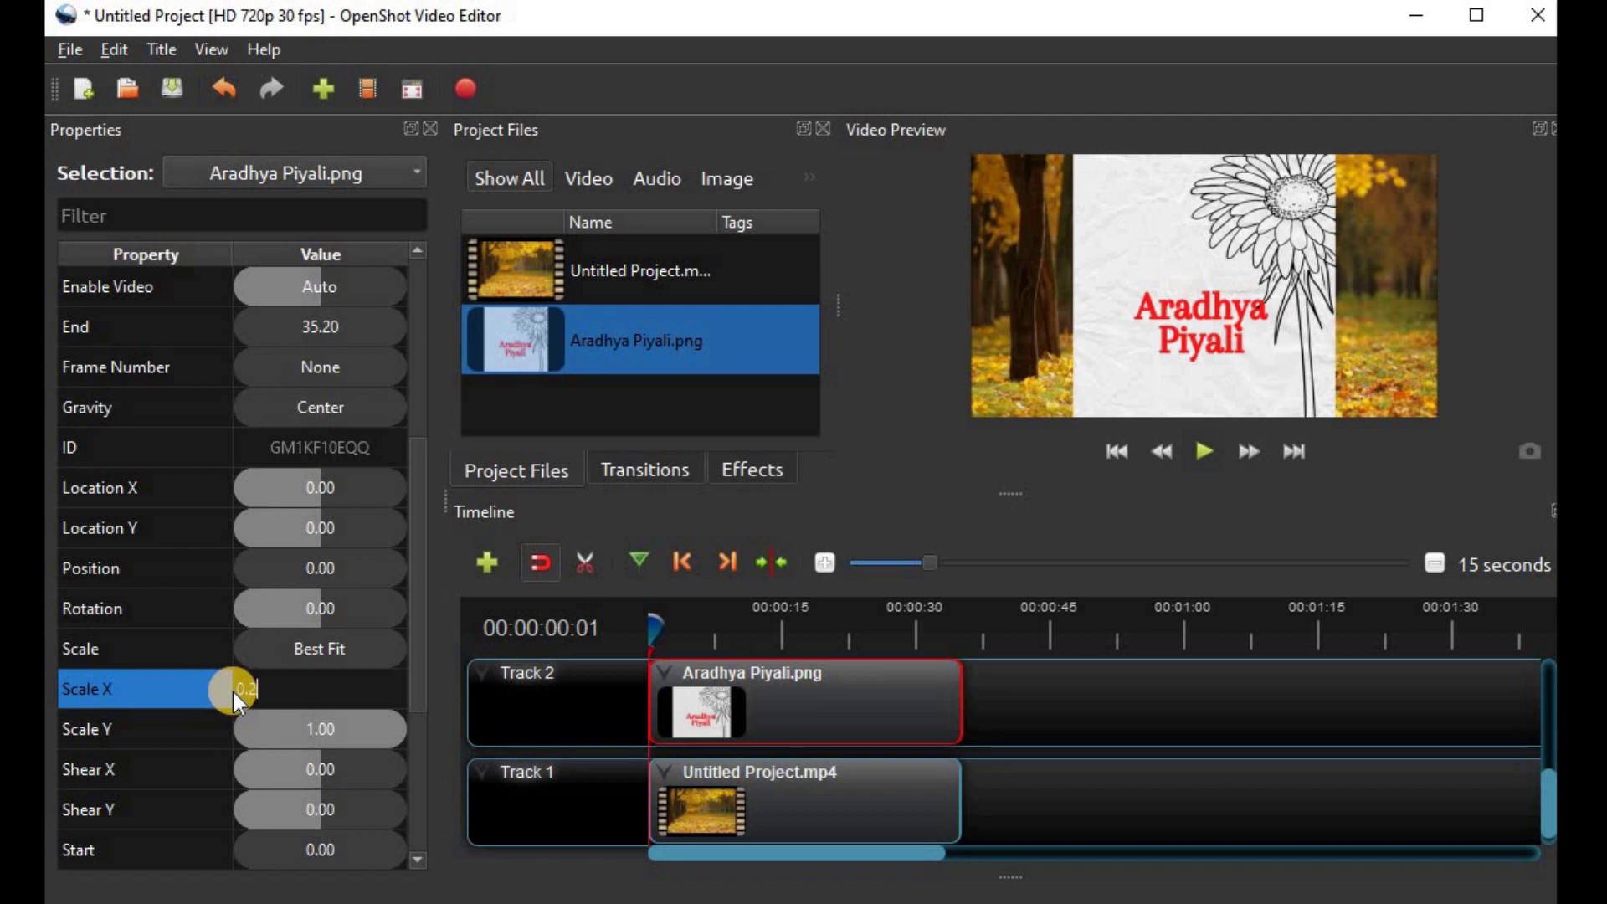
pyautogui.doubleClick(301, 727)
pyautogui.click(302, 727)
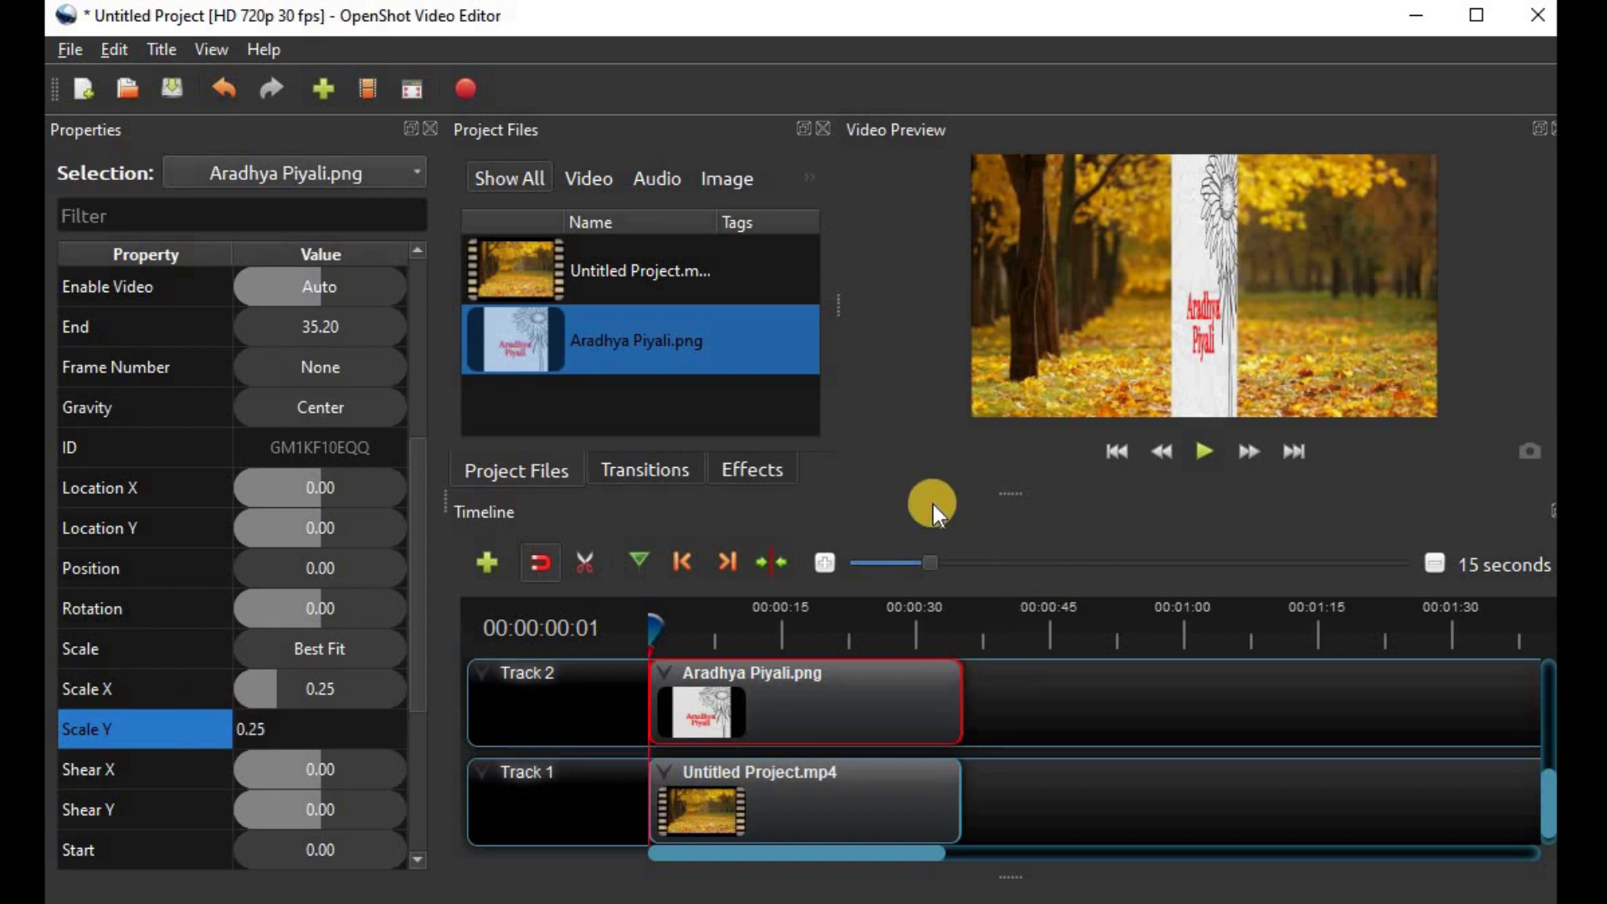
pyautogui.press('Return')
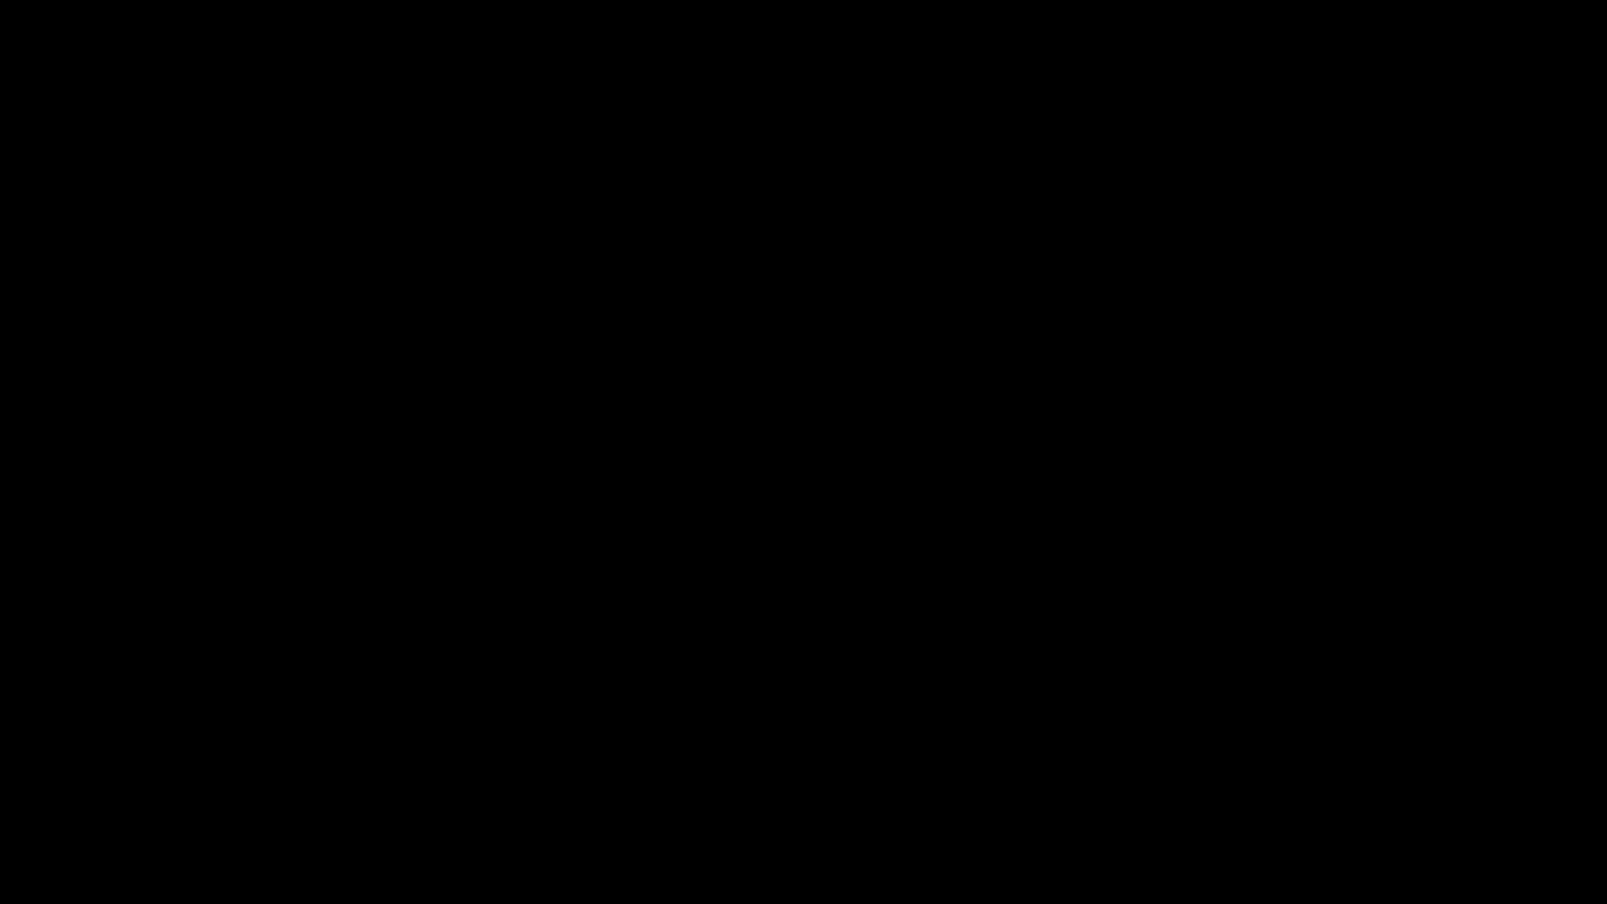
# Set the logo clip's Gravity to Top Right.
pyautogui.click(91, 408)
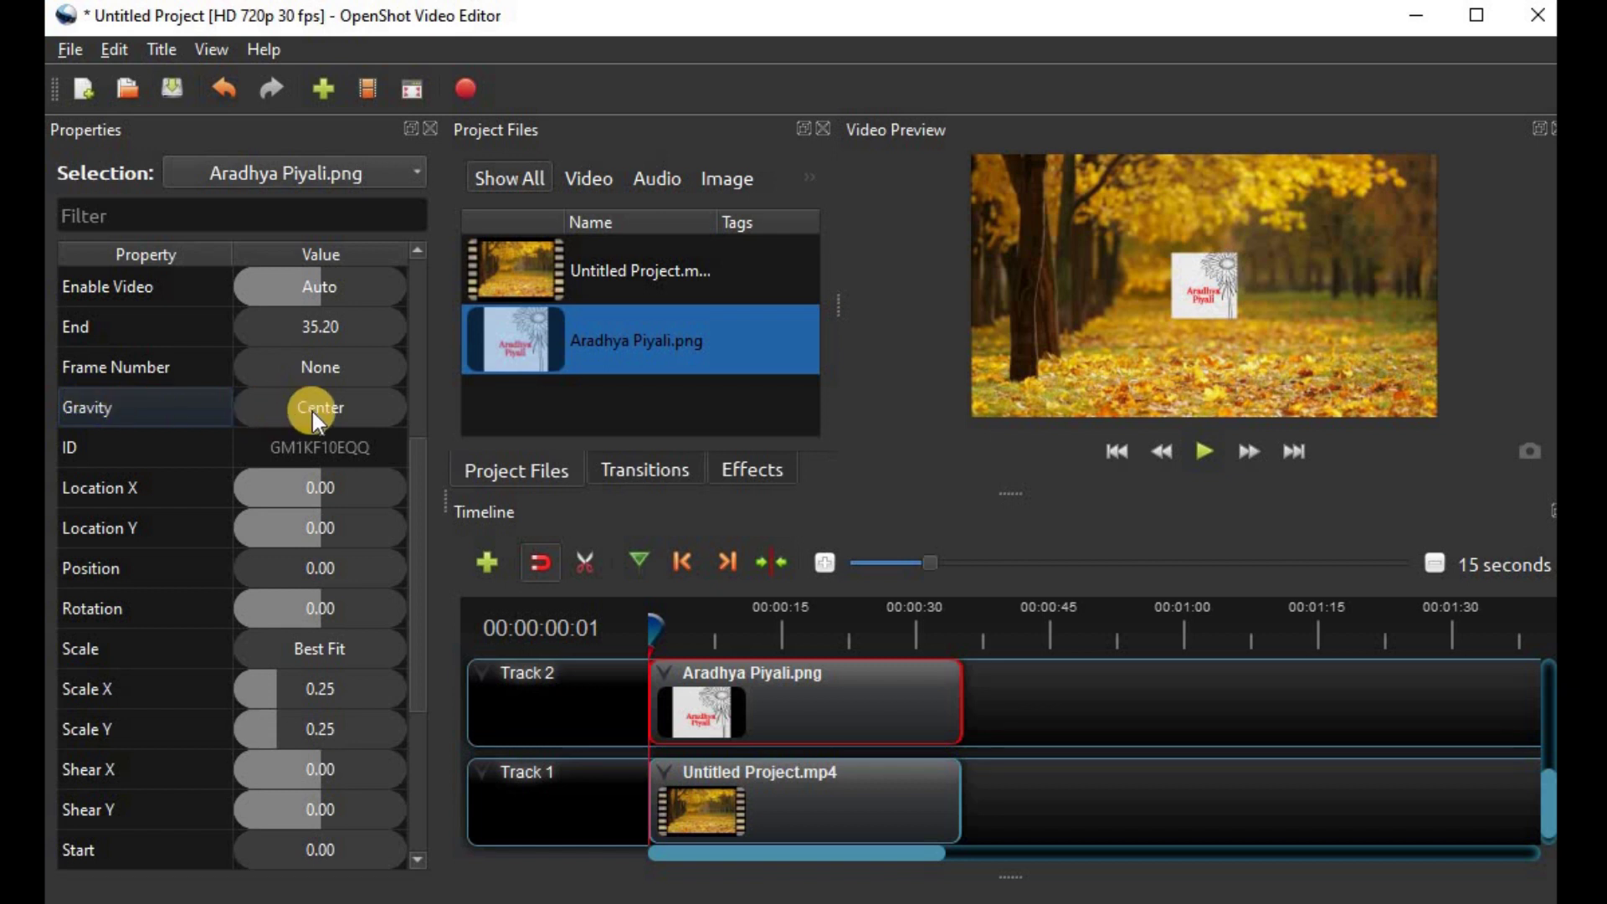
pyautogui.click(169, 410)
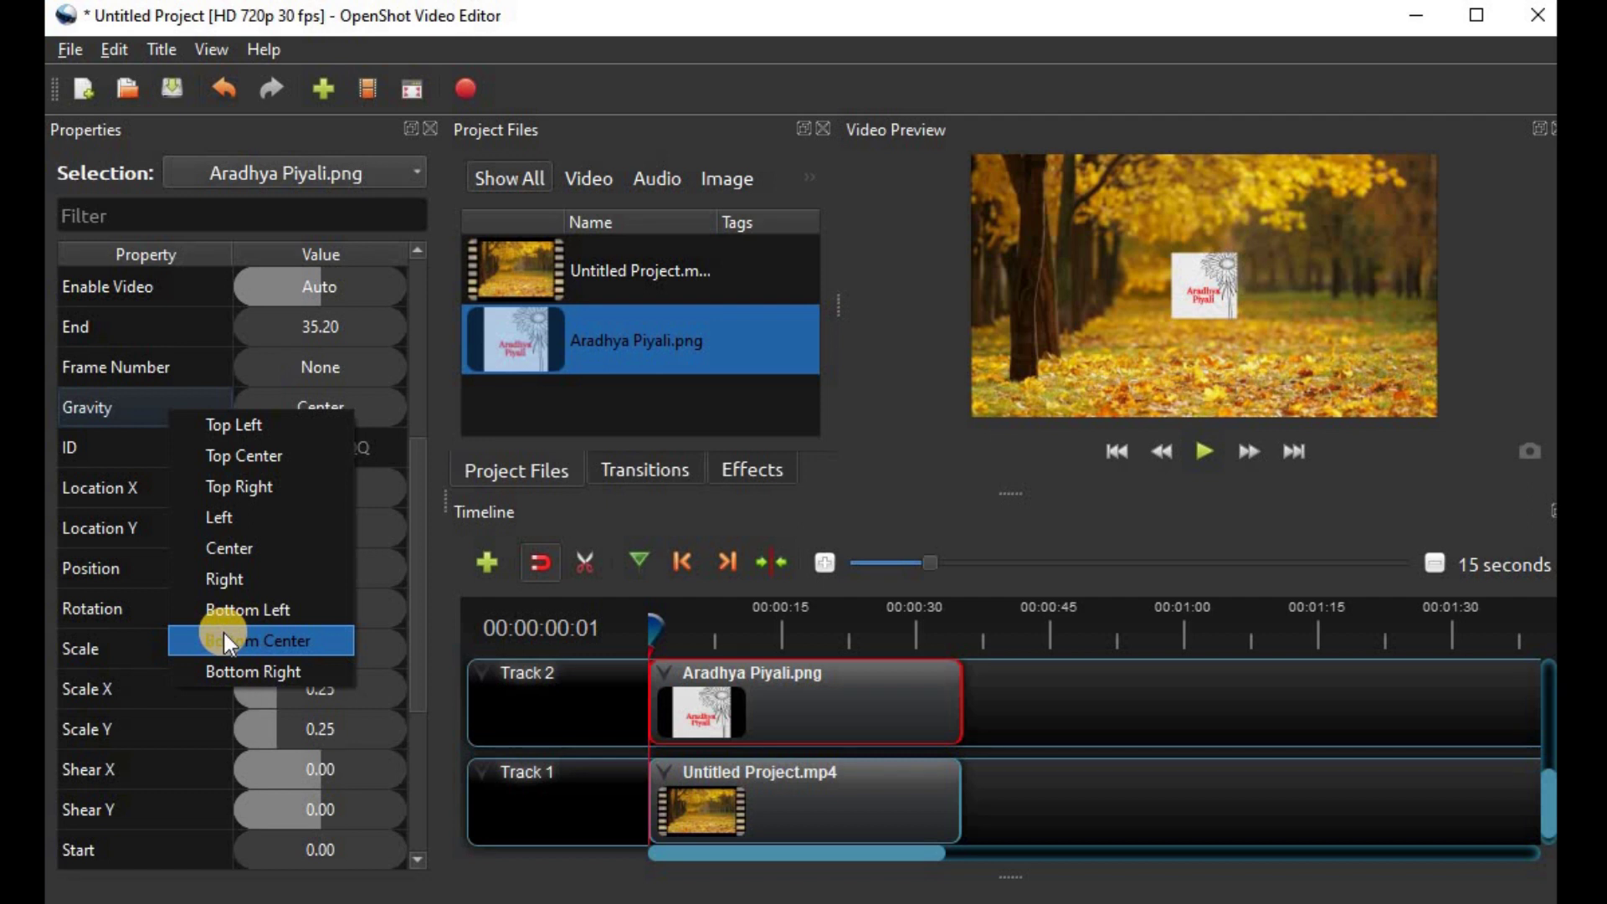
pyautogui.click(229, 484)
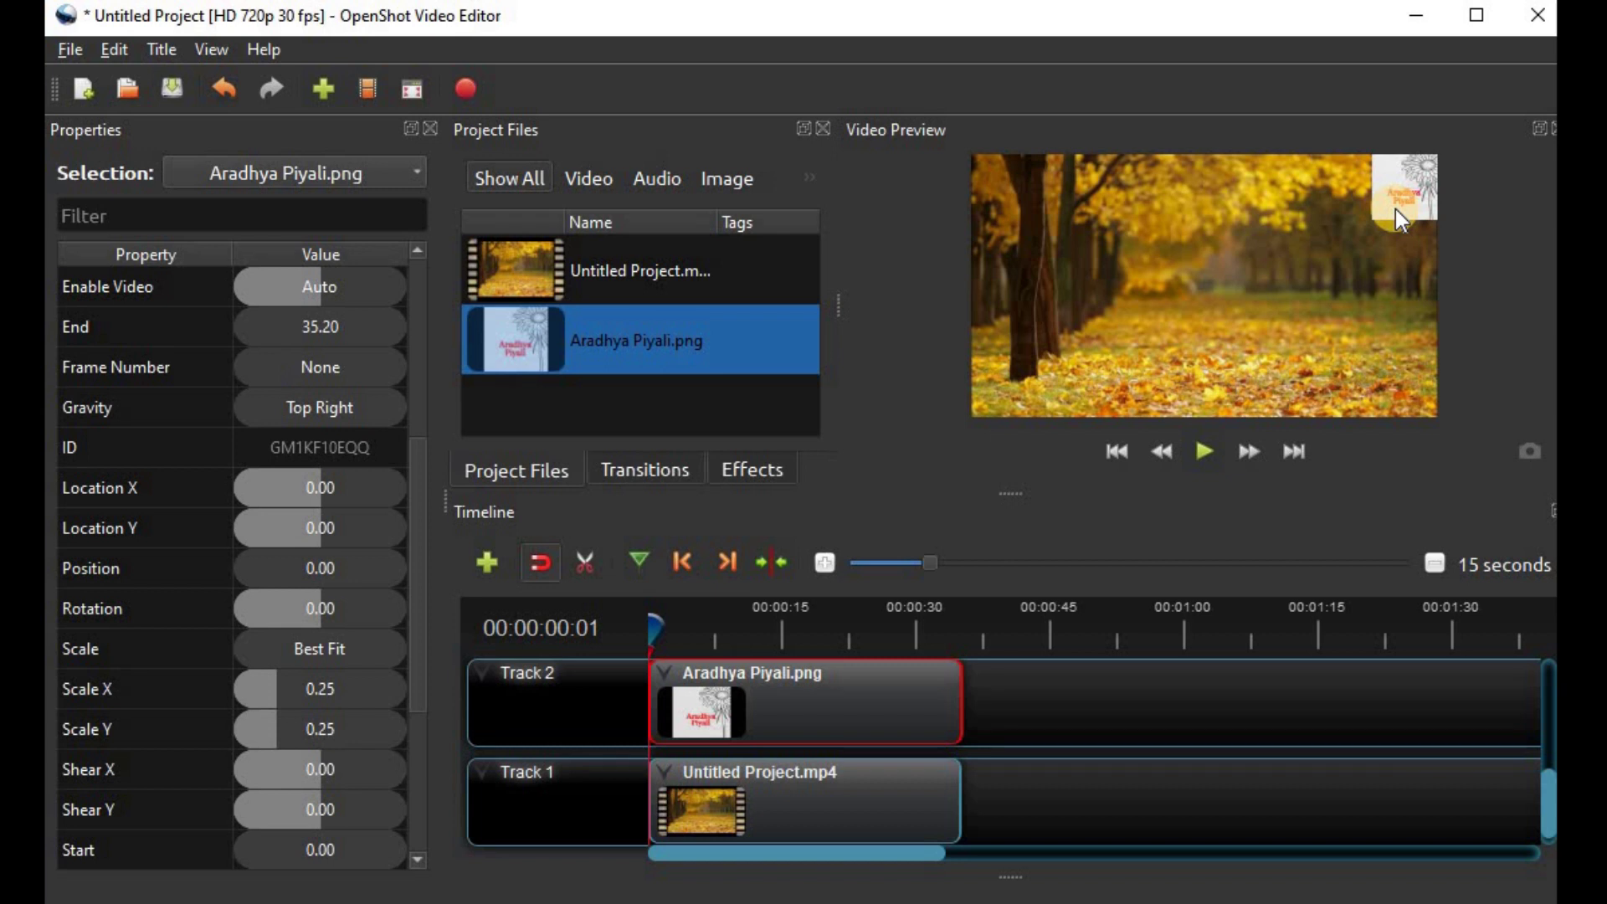
# Try Center gravity for the logo clip and shift it with the Location X and Location Y values.
pyautogui.click(143, 408)
pyautogui.click(218, 540)
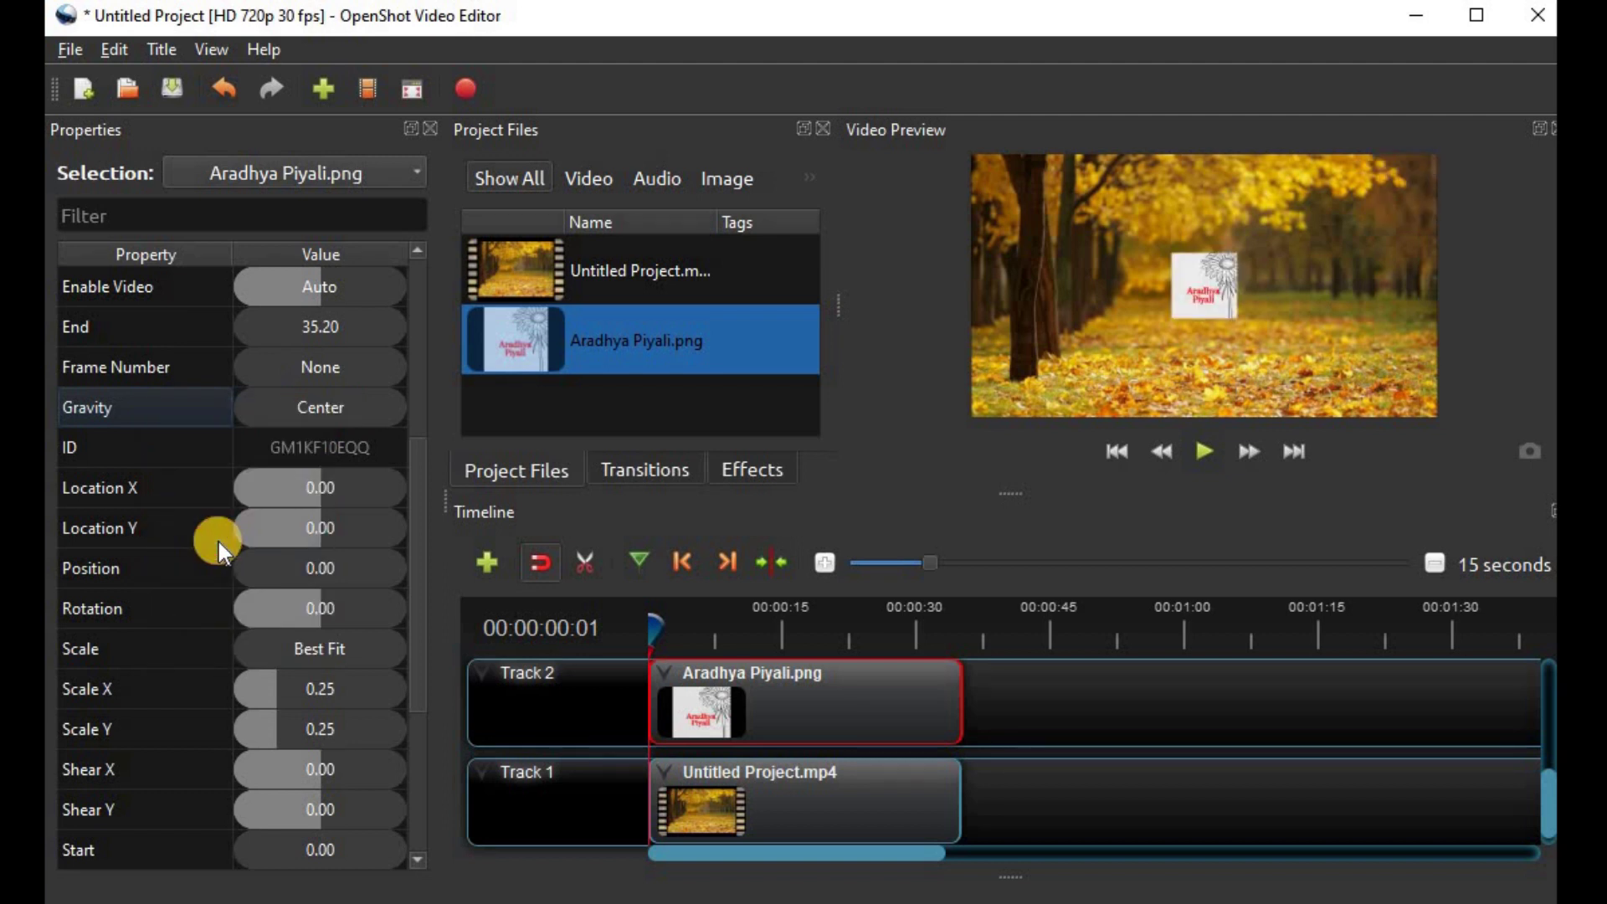
pyautogui.click(233, 485)
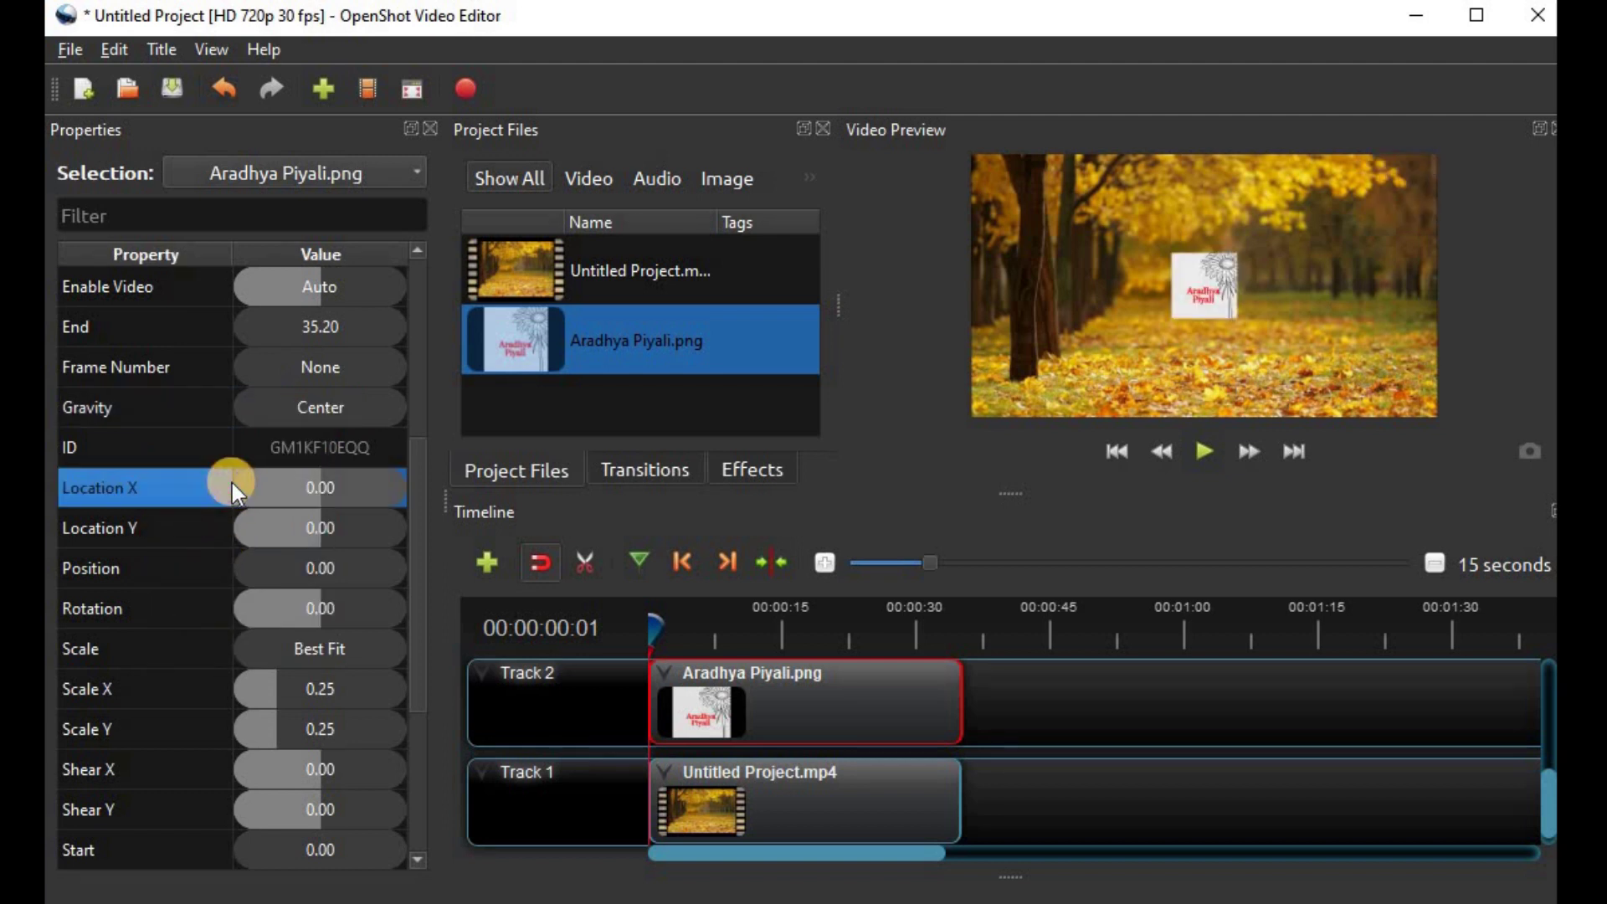
pyautogui.moveTo(400, 501); pyautogui.dragTo(320, 495)
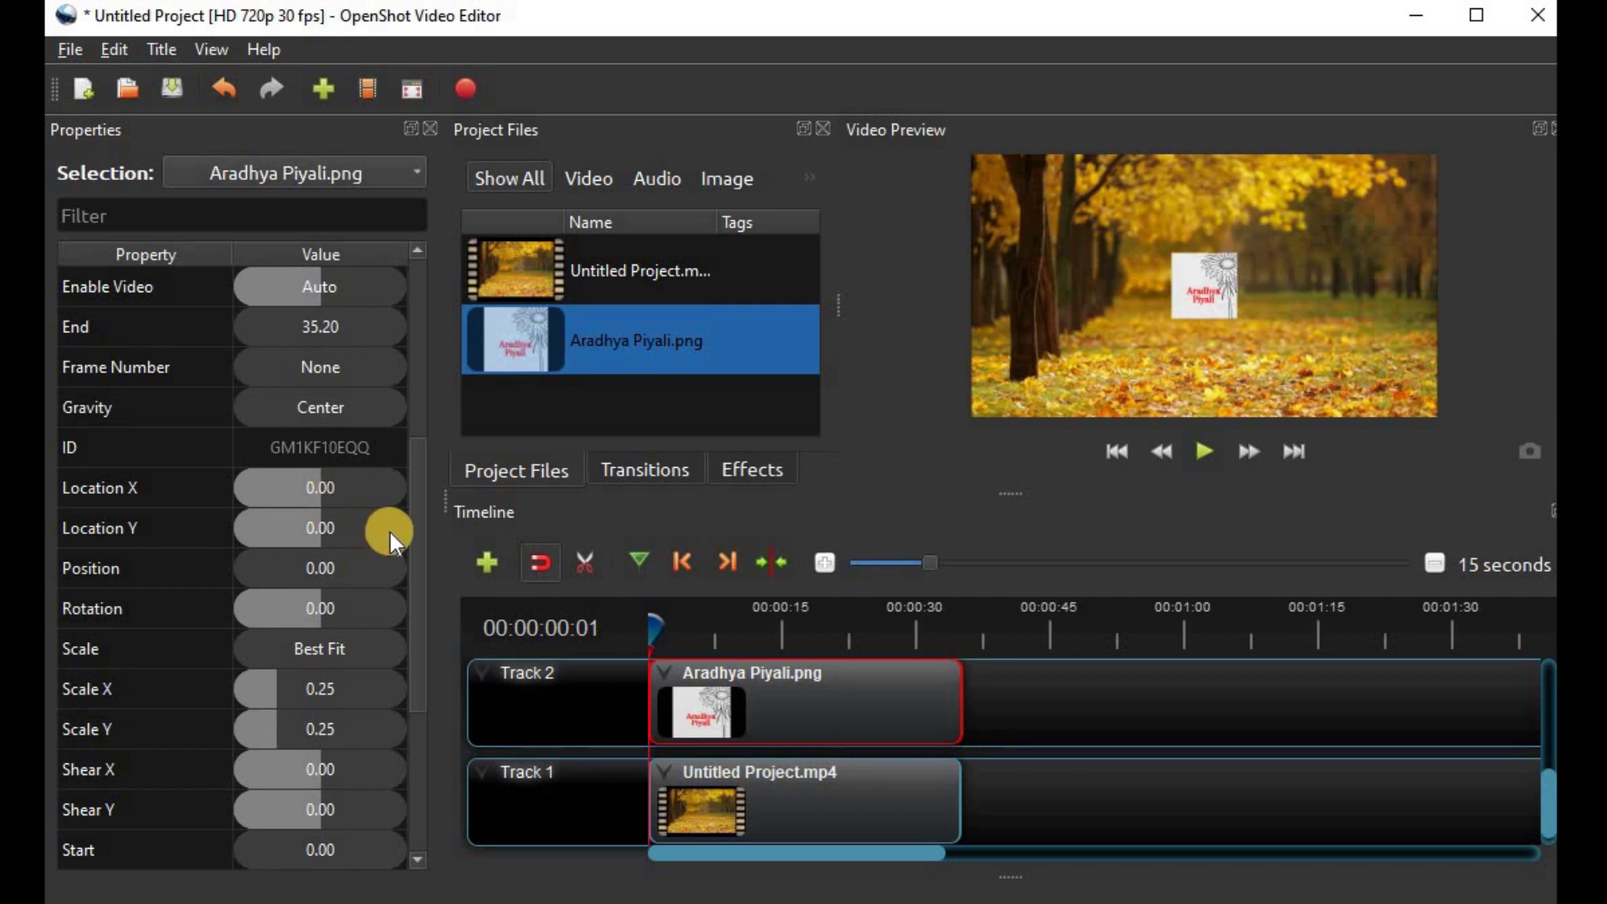
pyautogui.moveTo(397, 529); pyautogui.dragTo(288, 526)
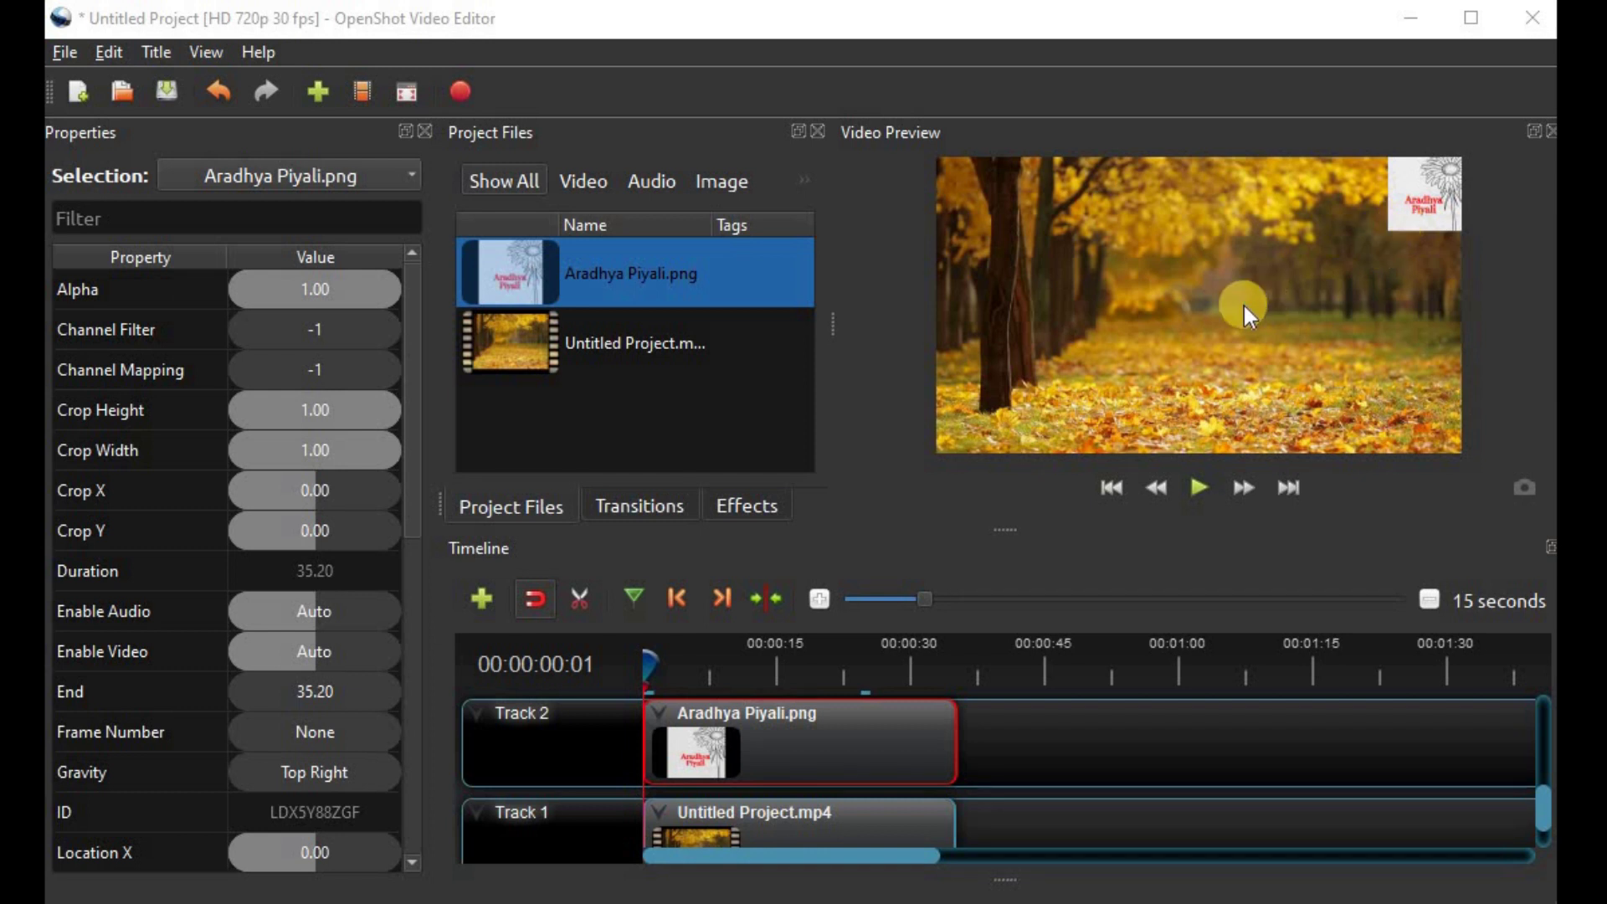
# Play the video with the logo overlay and return the playhead to the start.
pyautogui.click(1199, 487)
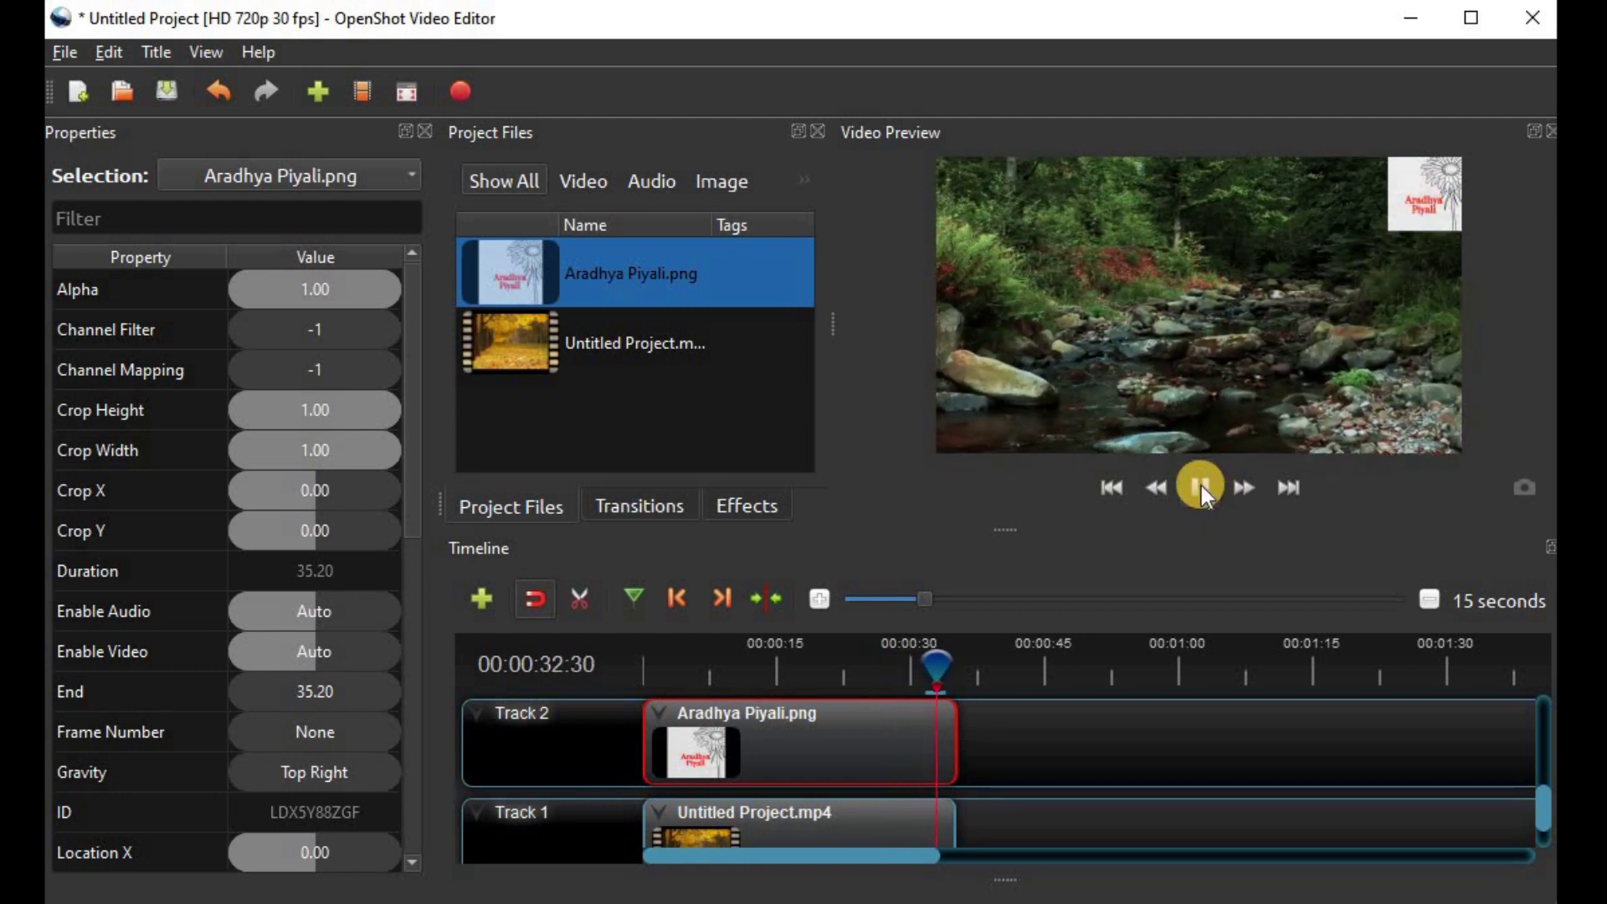
pyautogui.click(1108, 485)
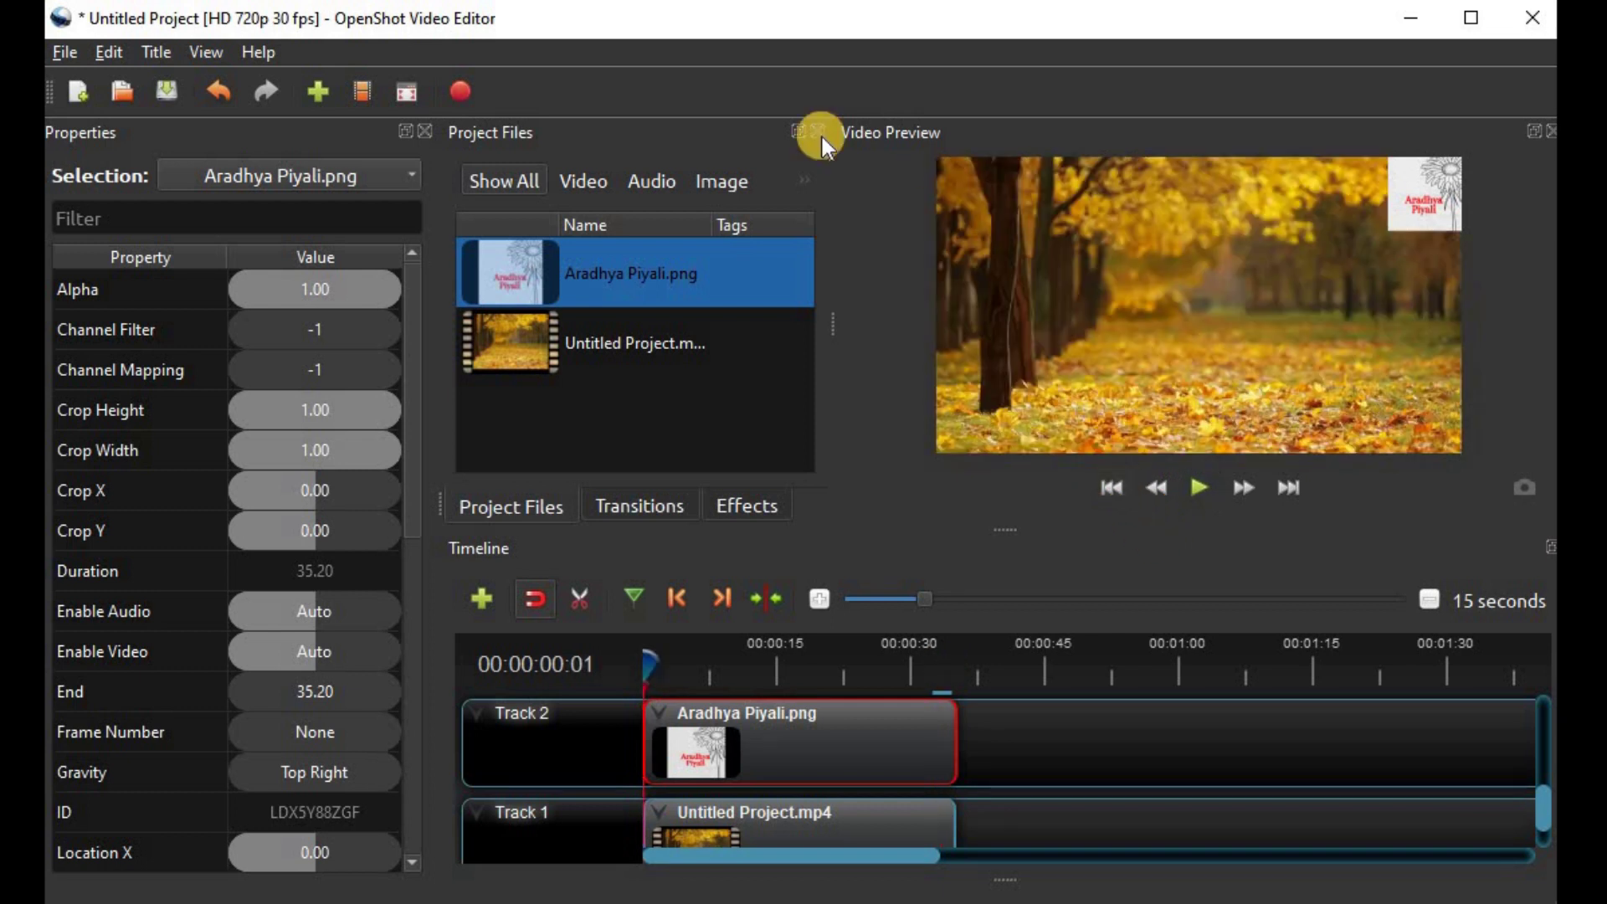
# Set the logo clip's Alpha to 0.90, preview the transparency and return the playhead to the start.
pyautogui.click(104, 296)
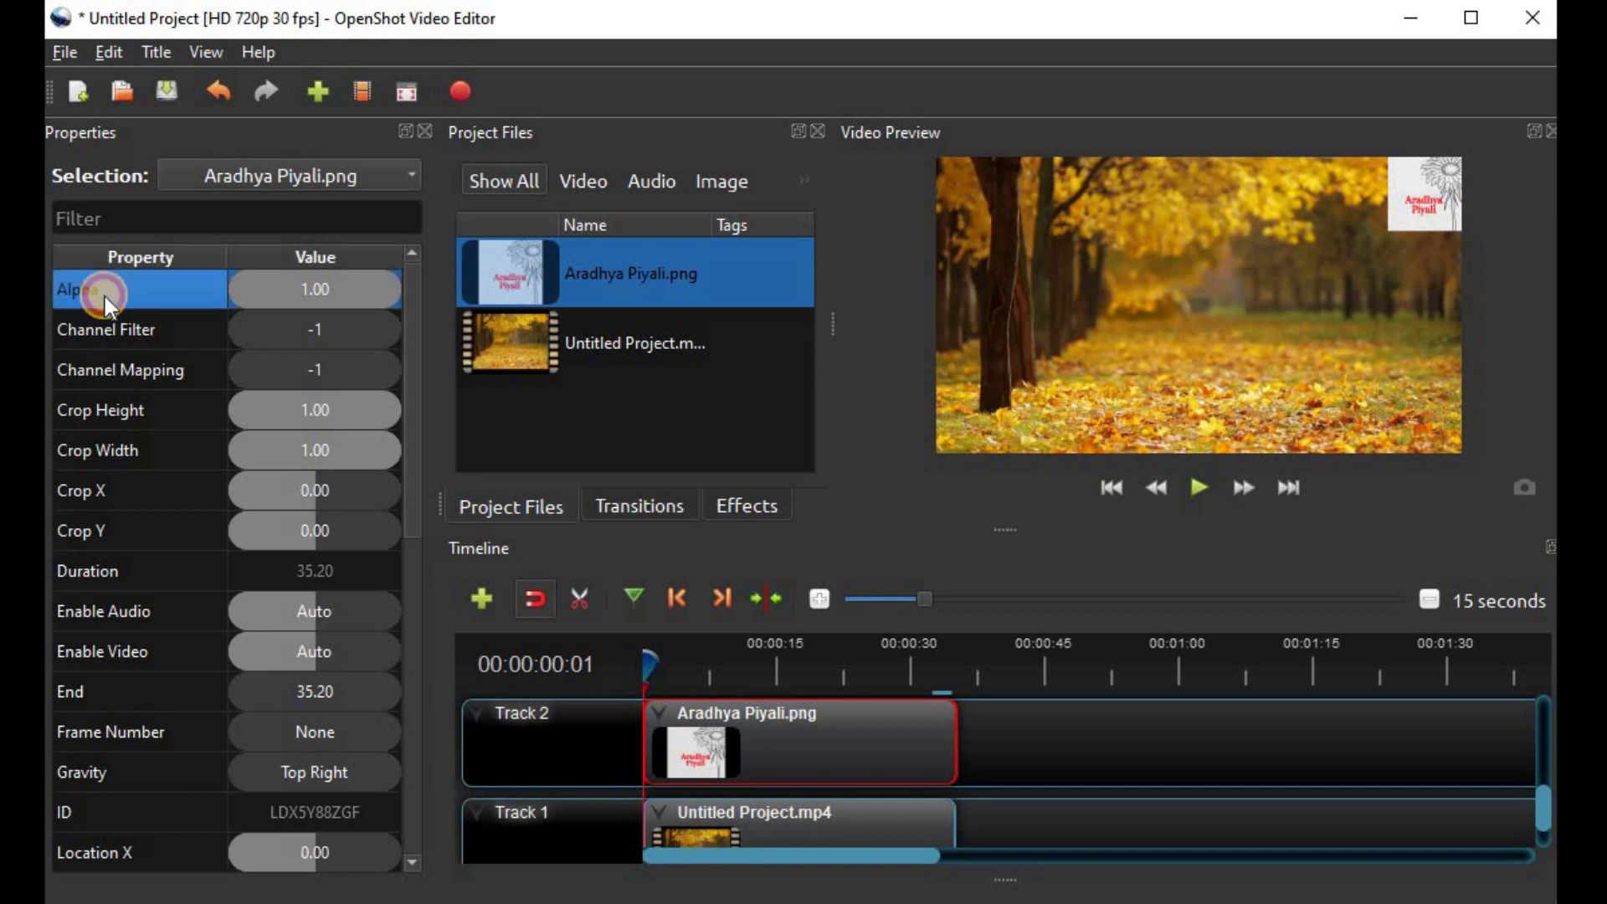
pyautogui.doubleClick(306, 289)
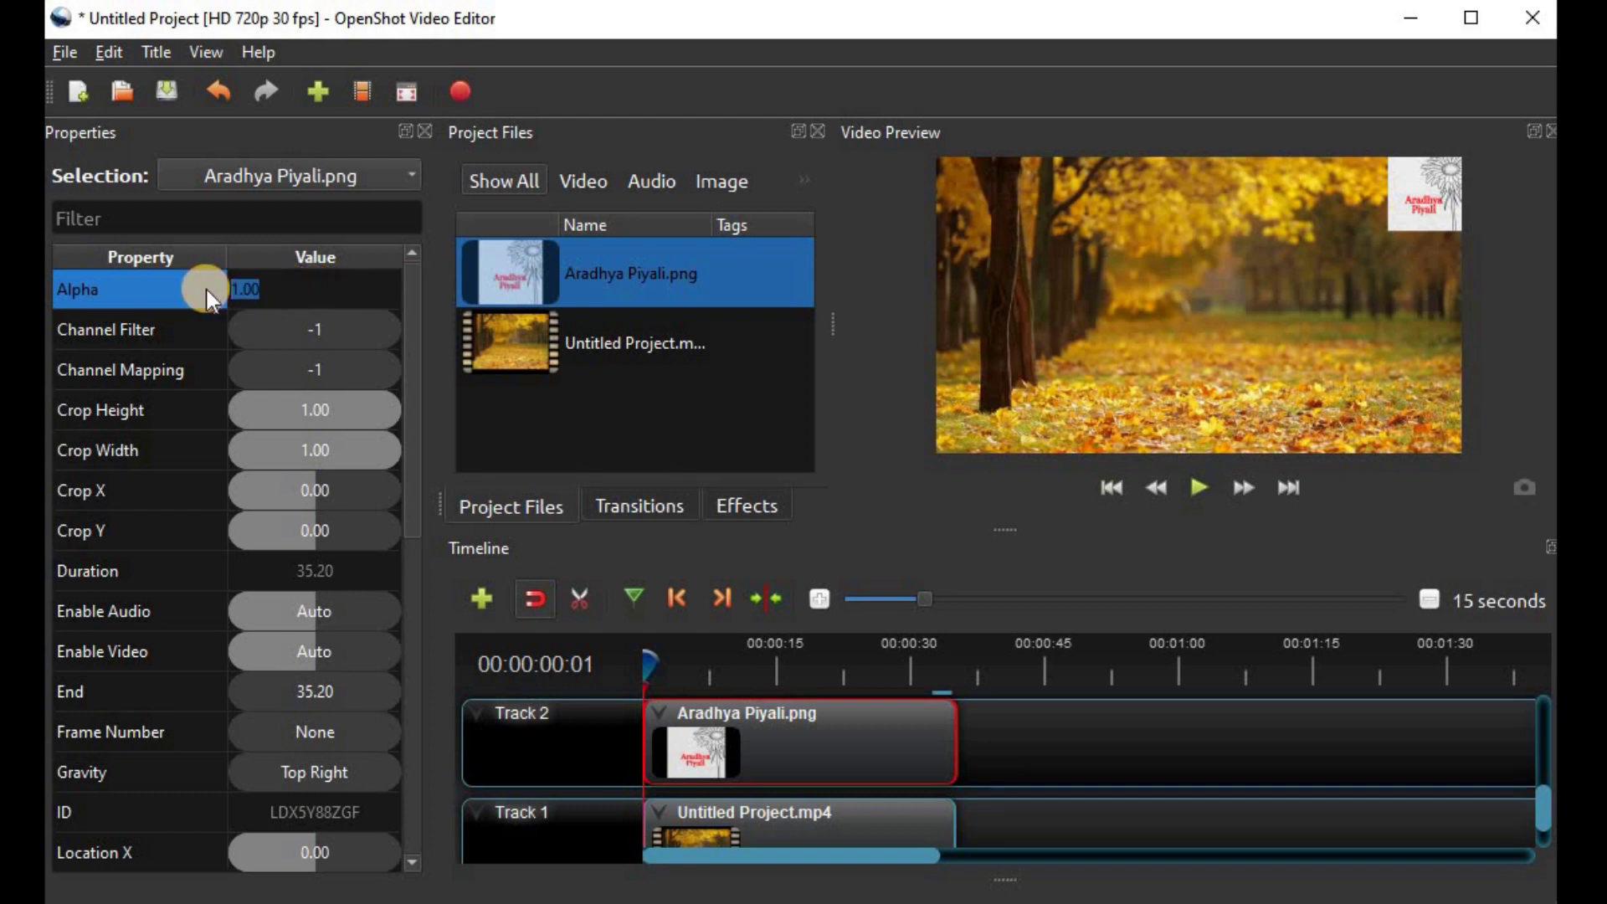
pyautogui.write('0.90')
pyautogui.click(871, 420)
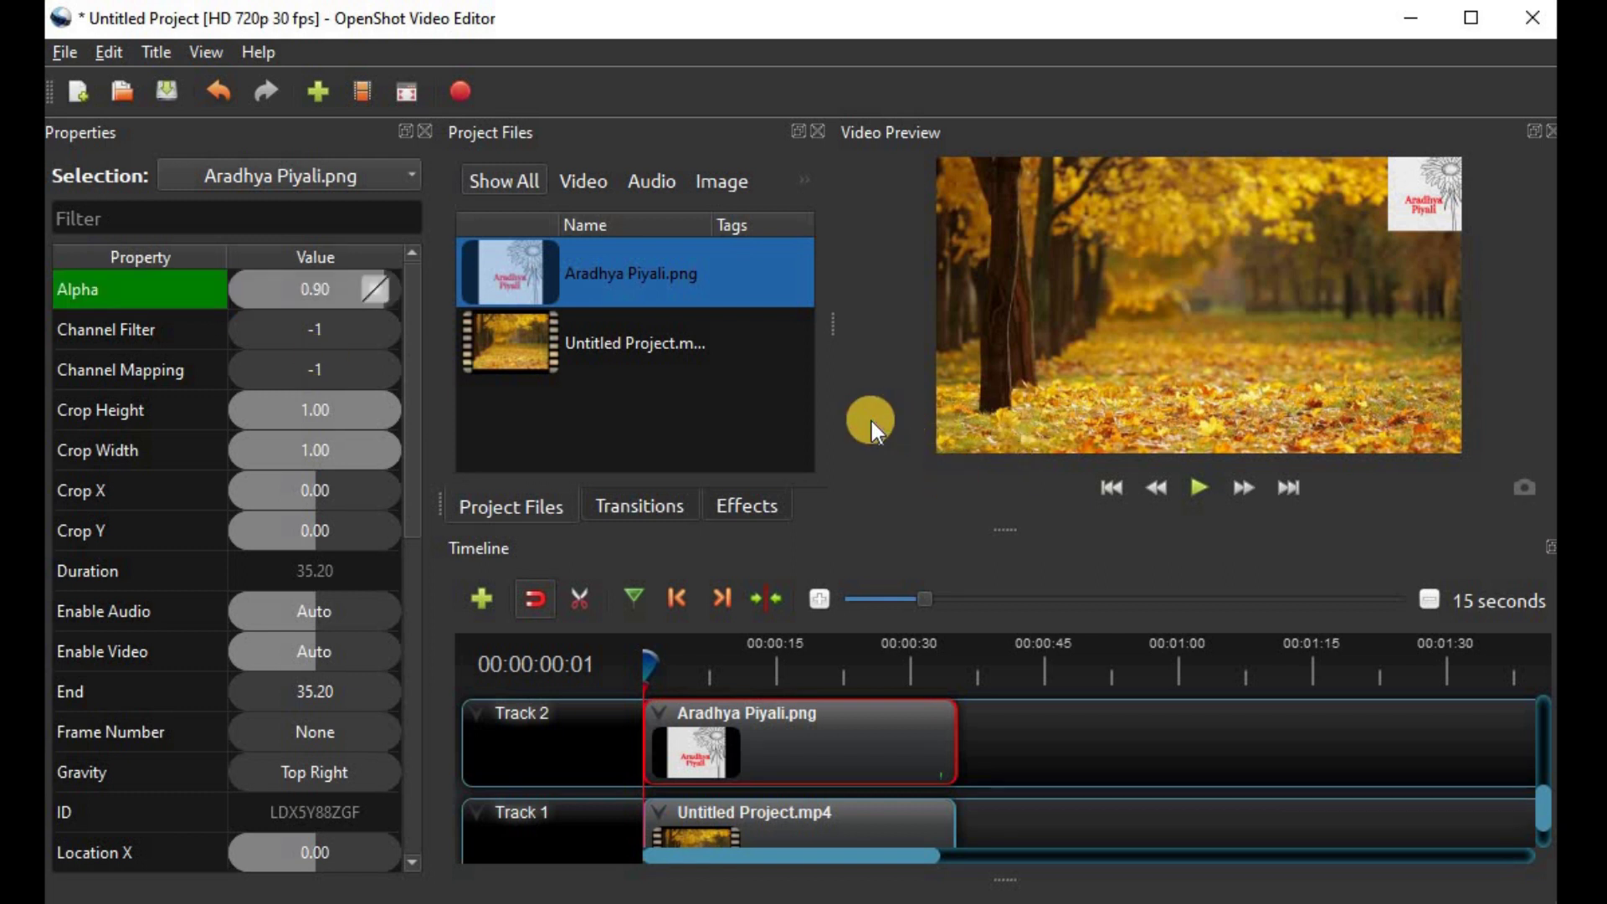
pyautogui.click(1199, 487)
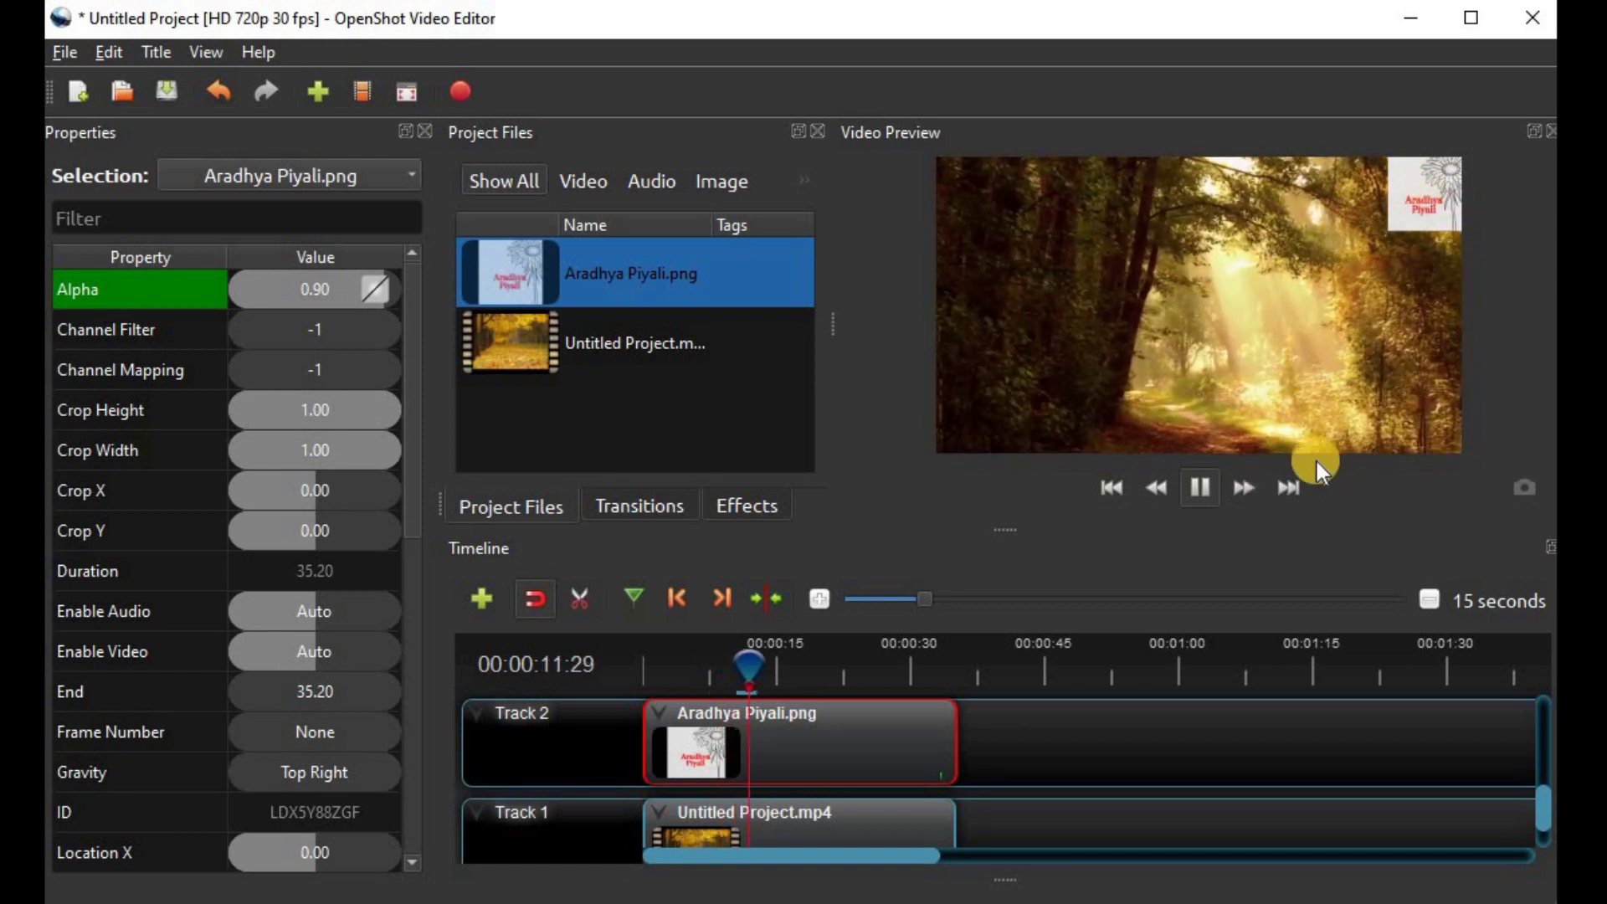
pyautogui.click(1206, 494)
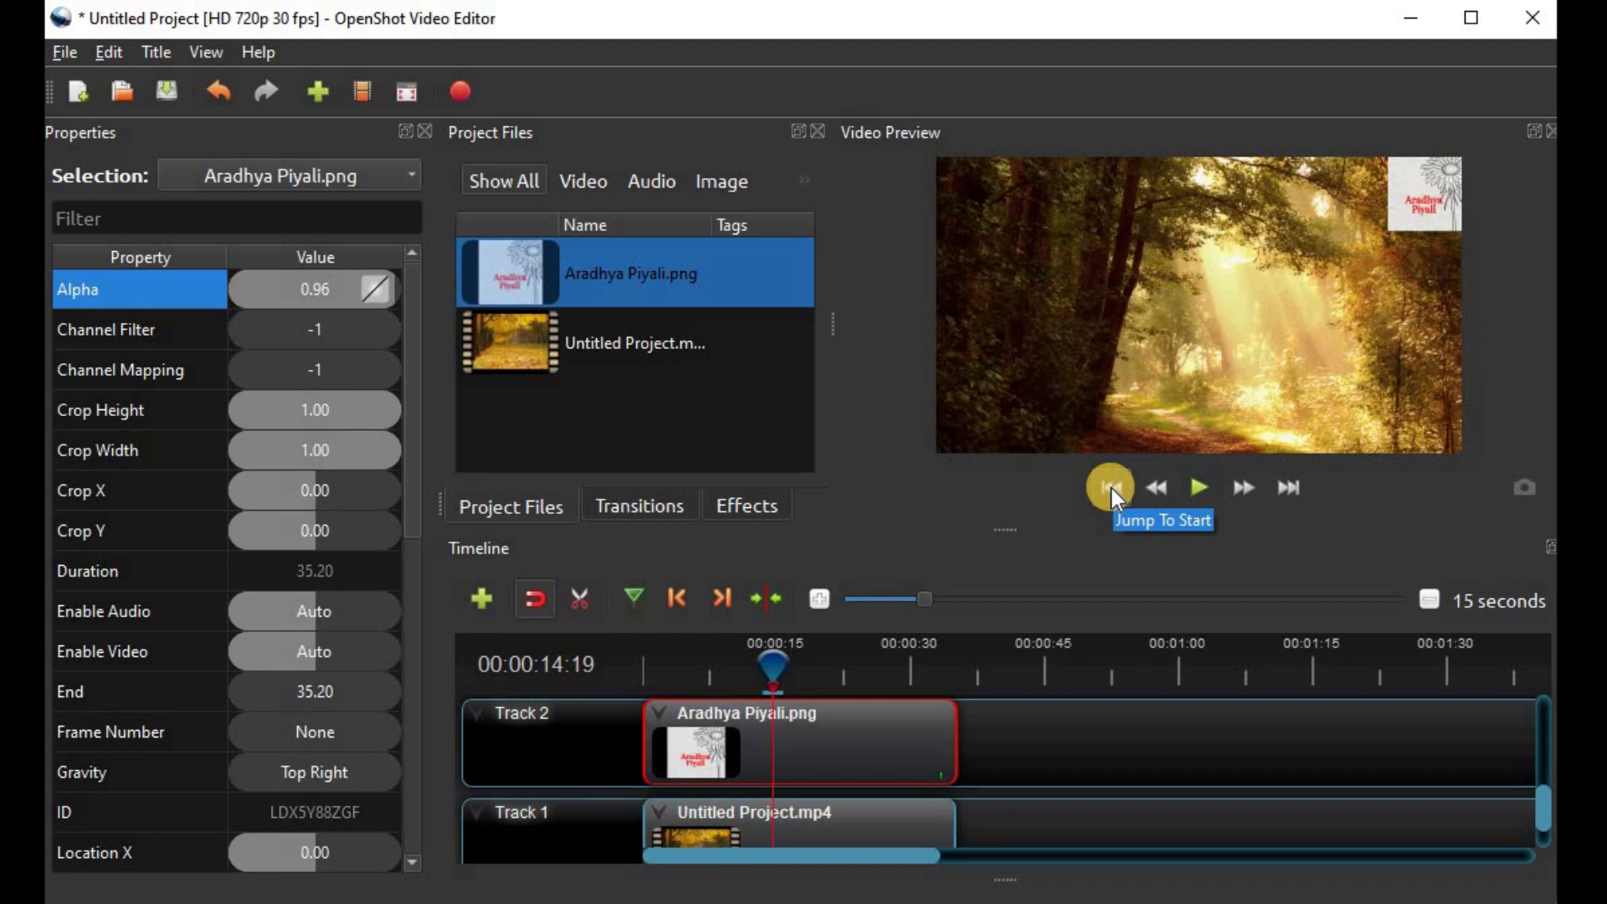
pyautogui.click(1111, 488)
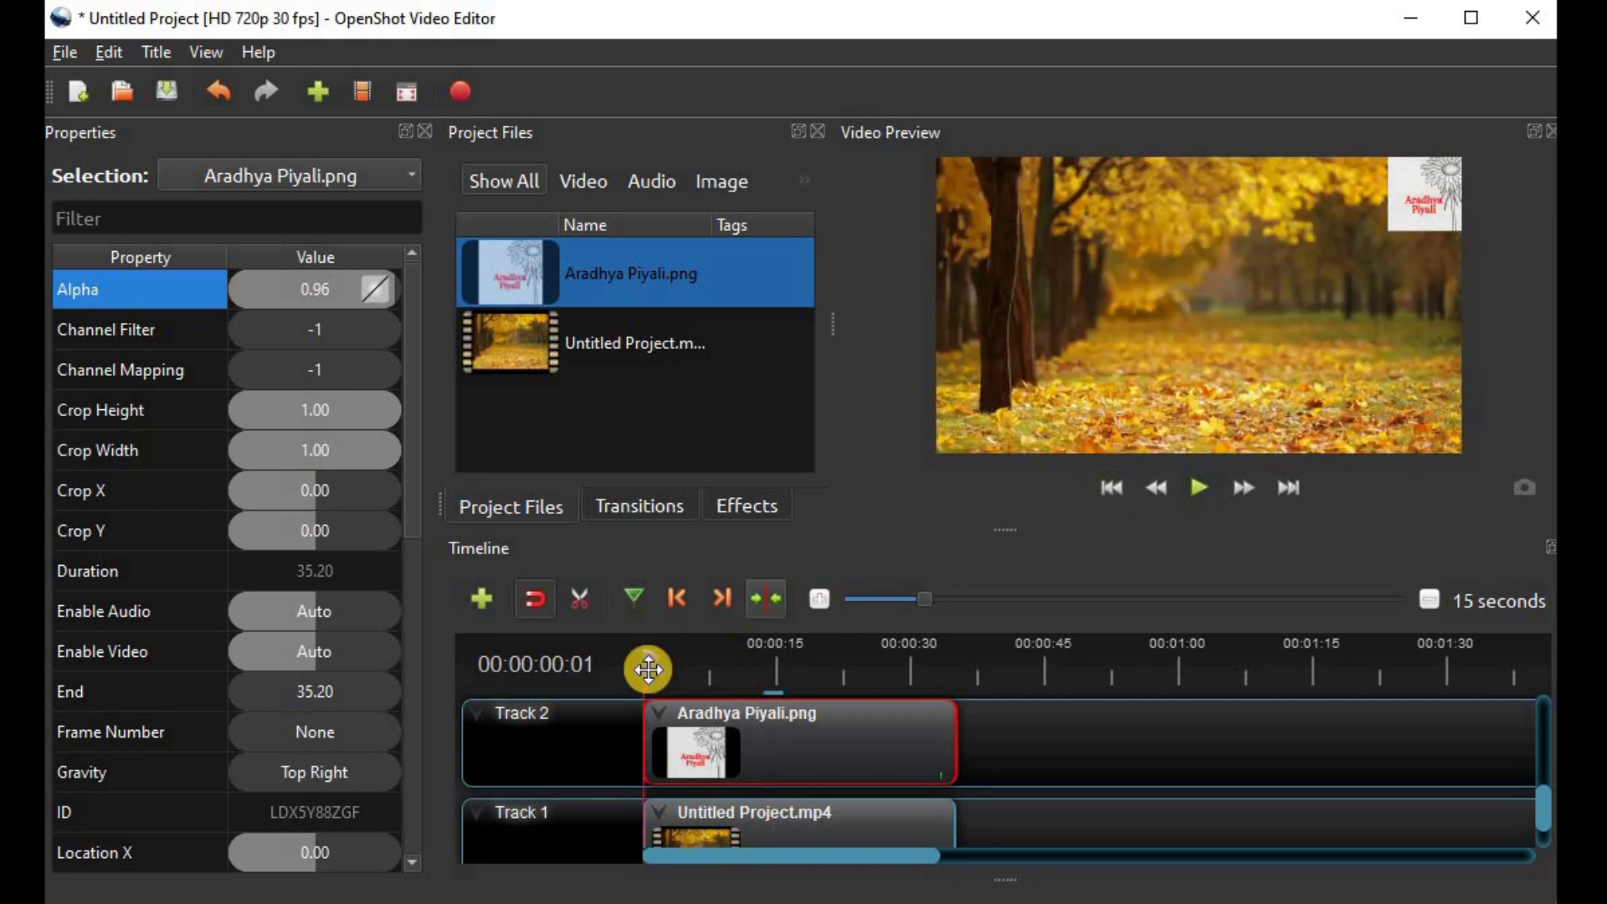
# Set the logo clip's Alpha to 0.80 and play back the video to preview the more transparent logo.
pyautogui.doubleClick(328, 290)
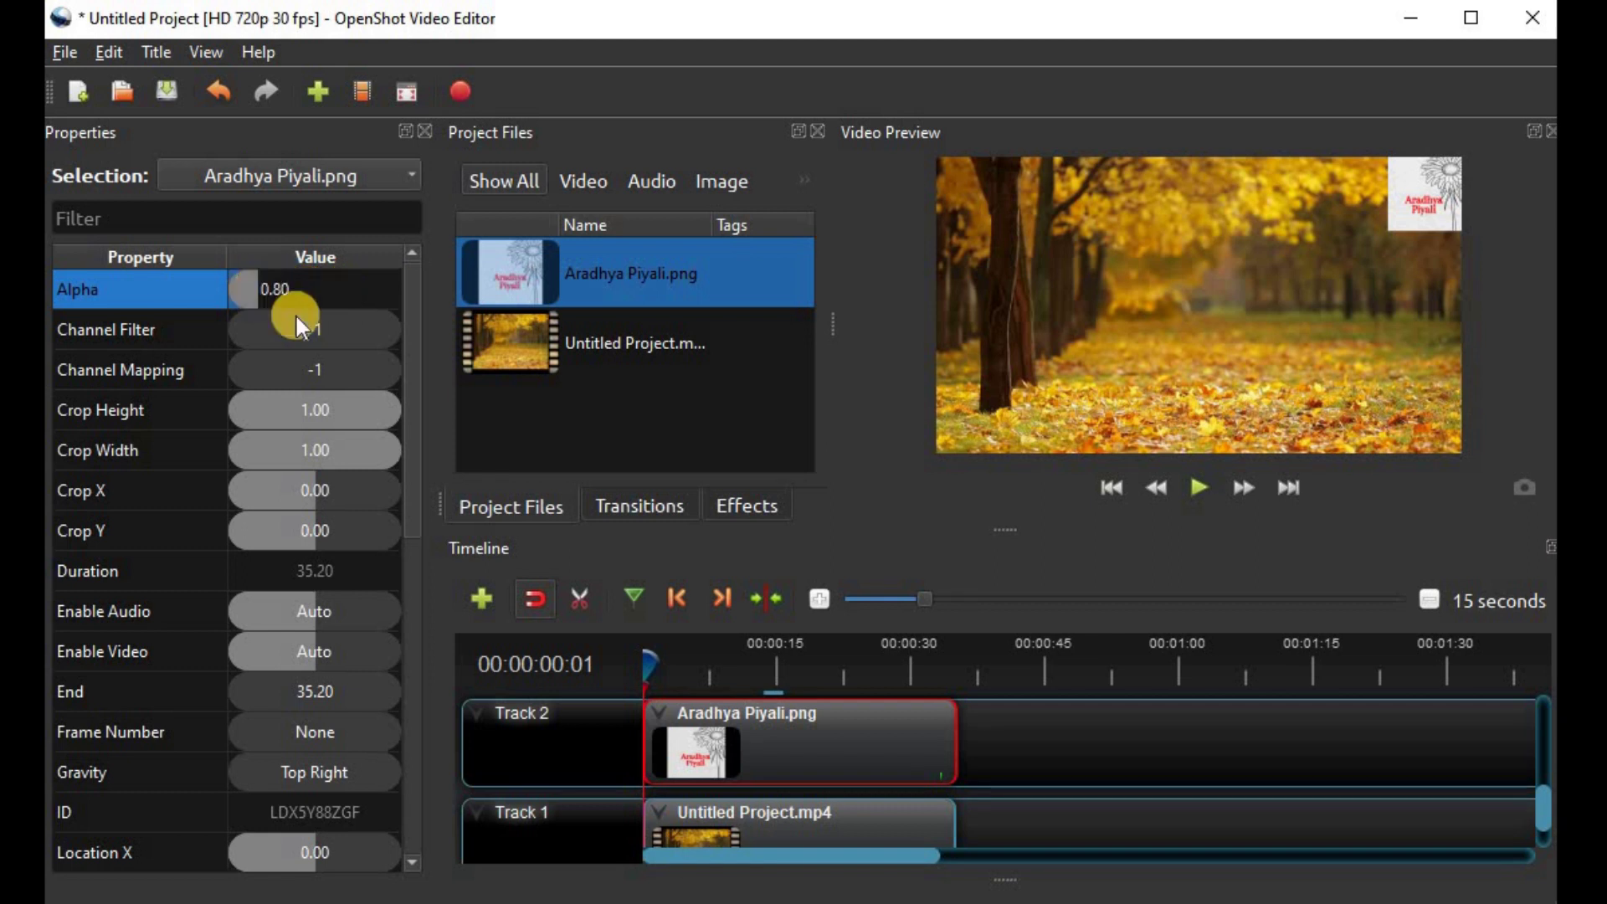
pyautogui.write('0.80')
pyautogui.press('Return')
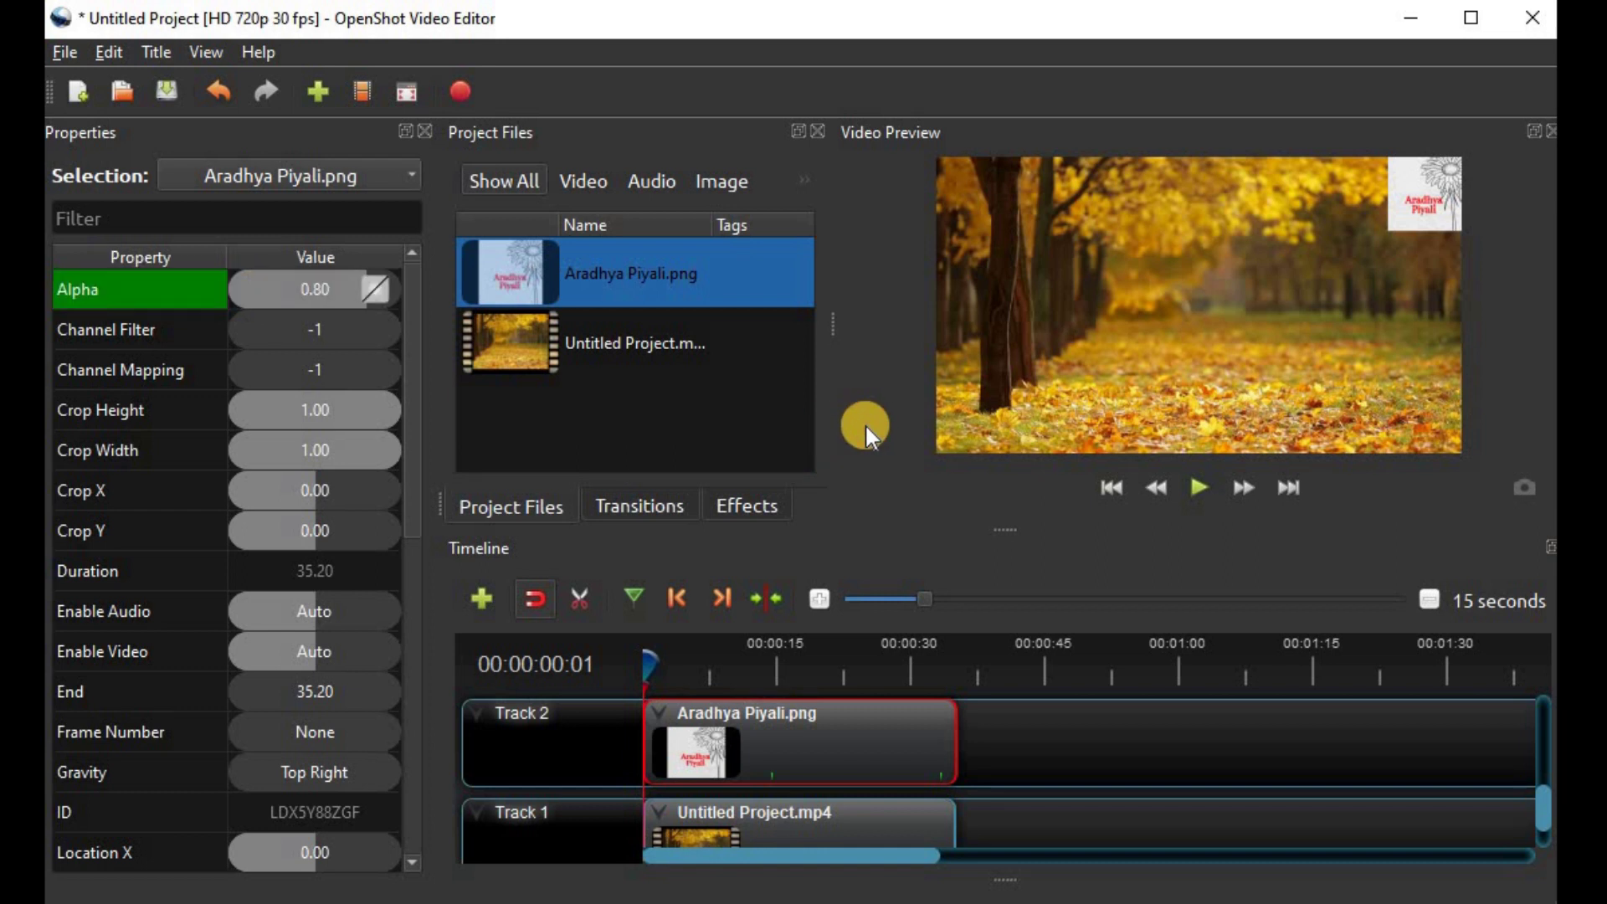
pyautogui.click(1198, 487)
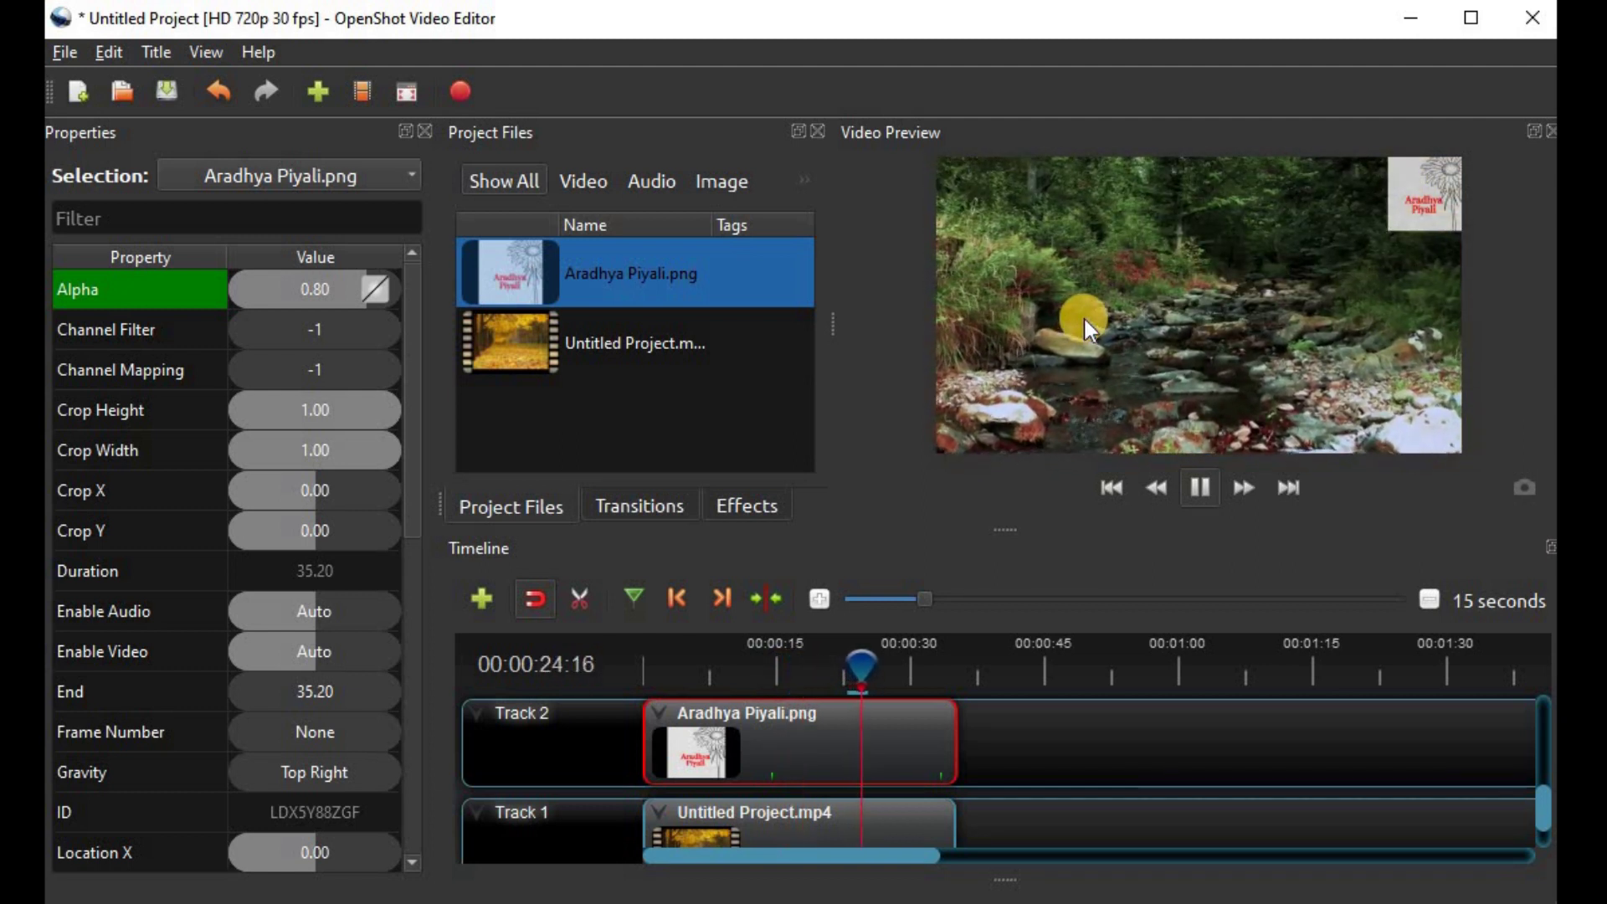
pyautogui.click(1204, 495)
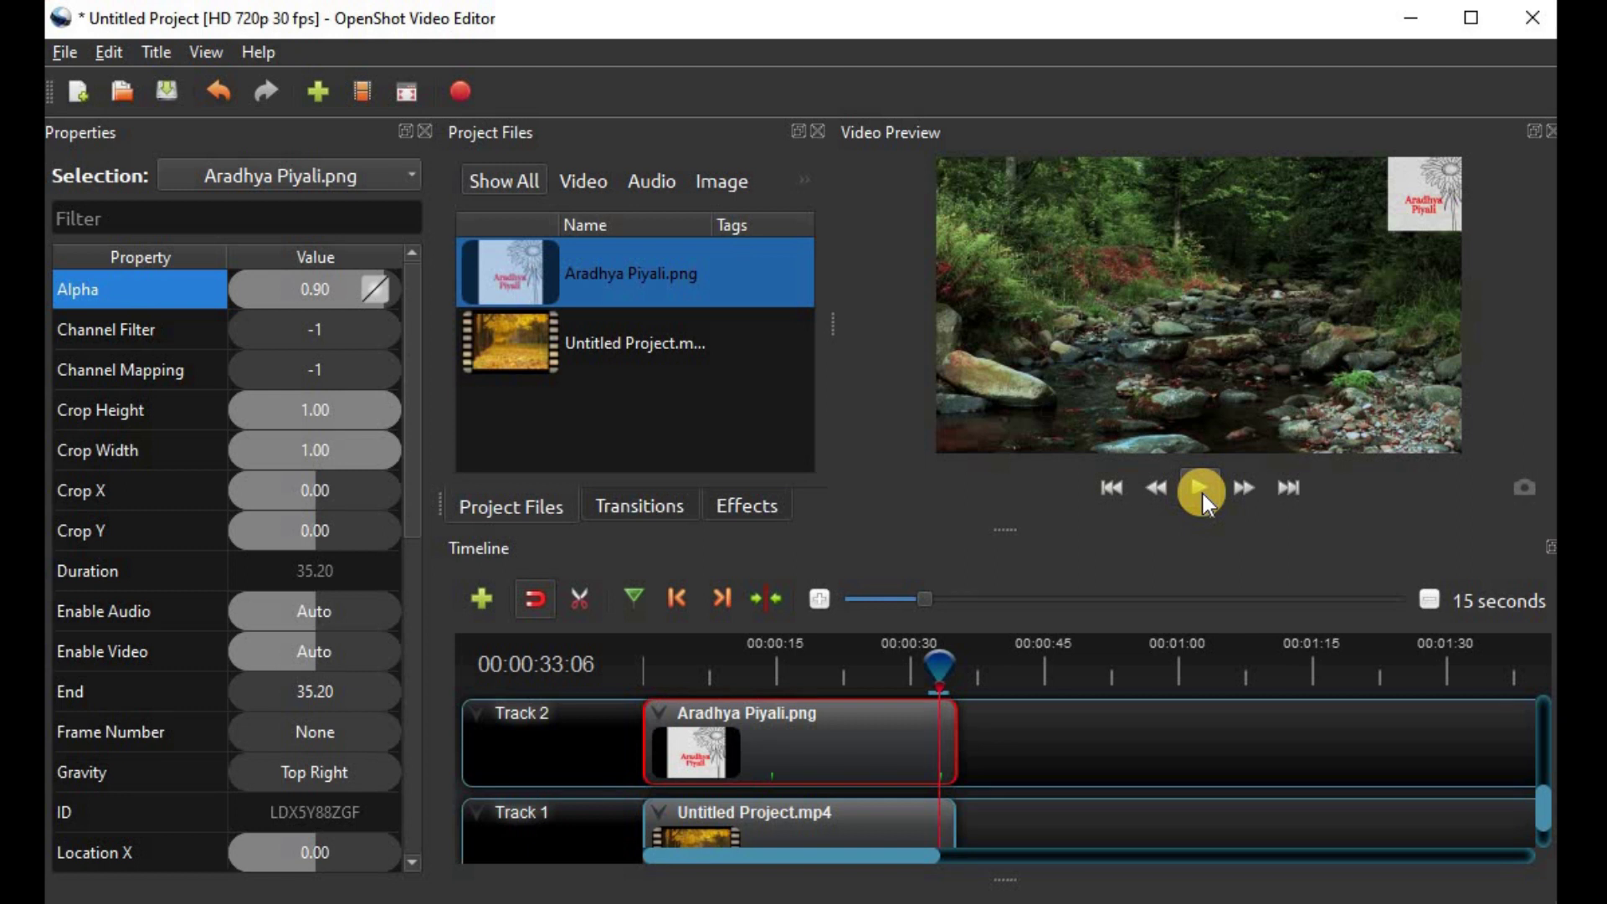
pyautogui.click(1204, 495)
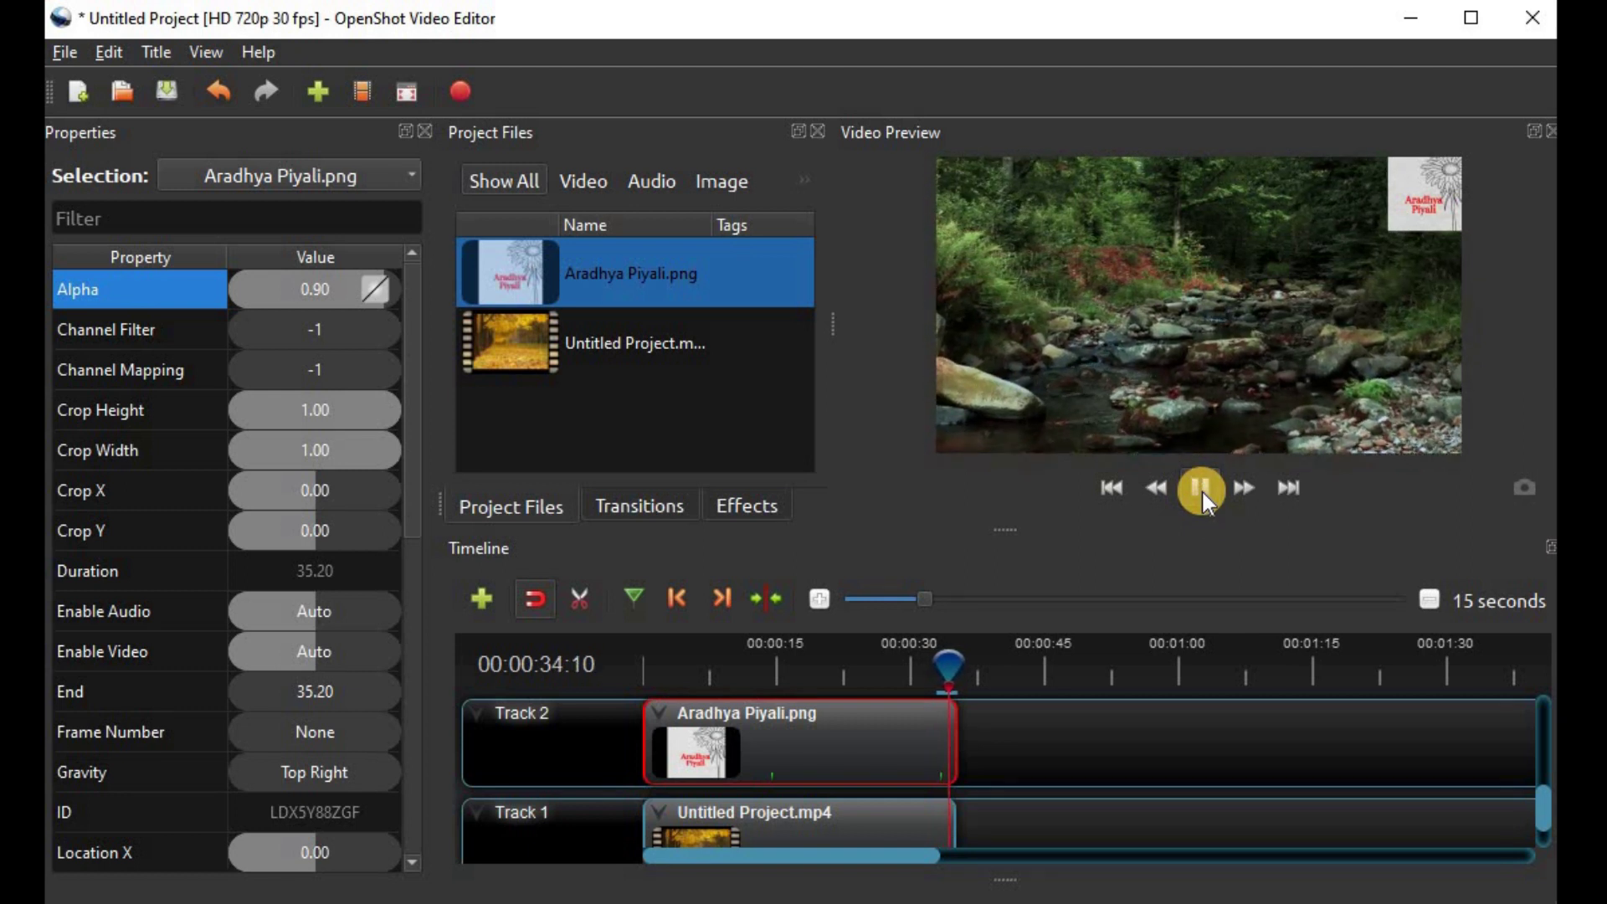